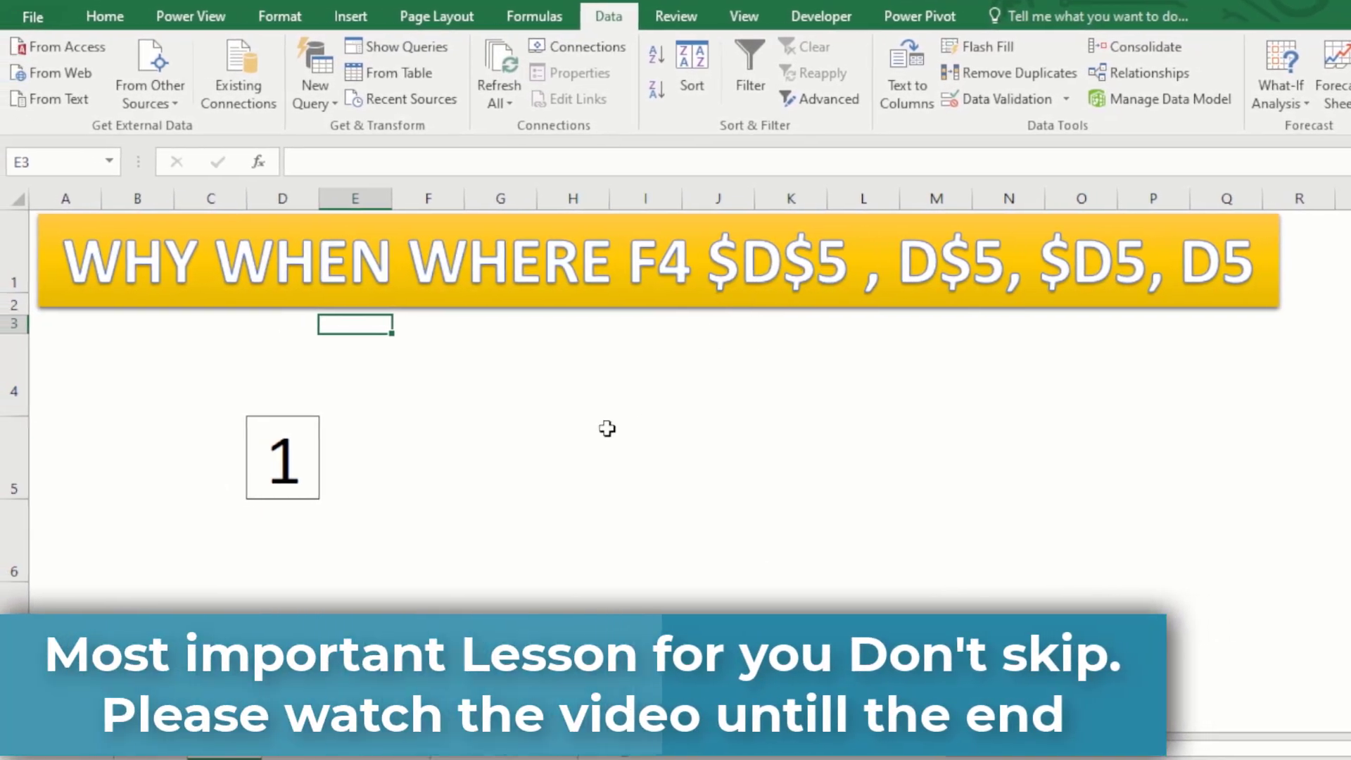
Step: Inspect the VLOOKUP formula in I5, pointing out the $B$4:$E$9 range and the I$4 reference
click(582, 428)
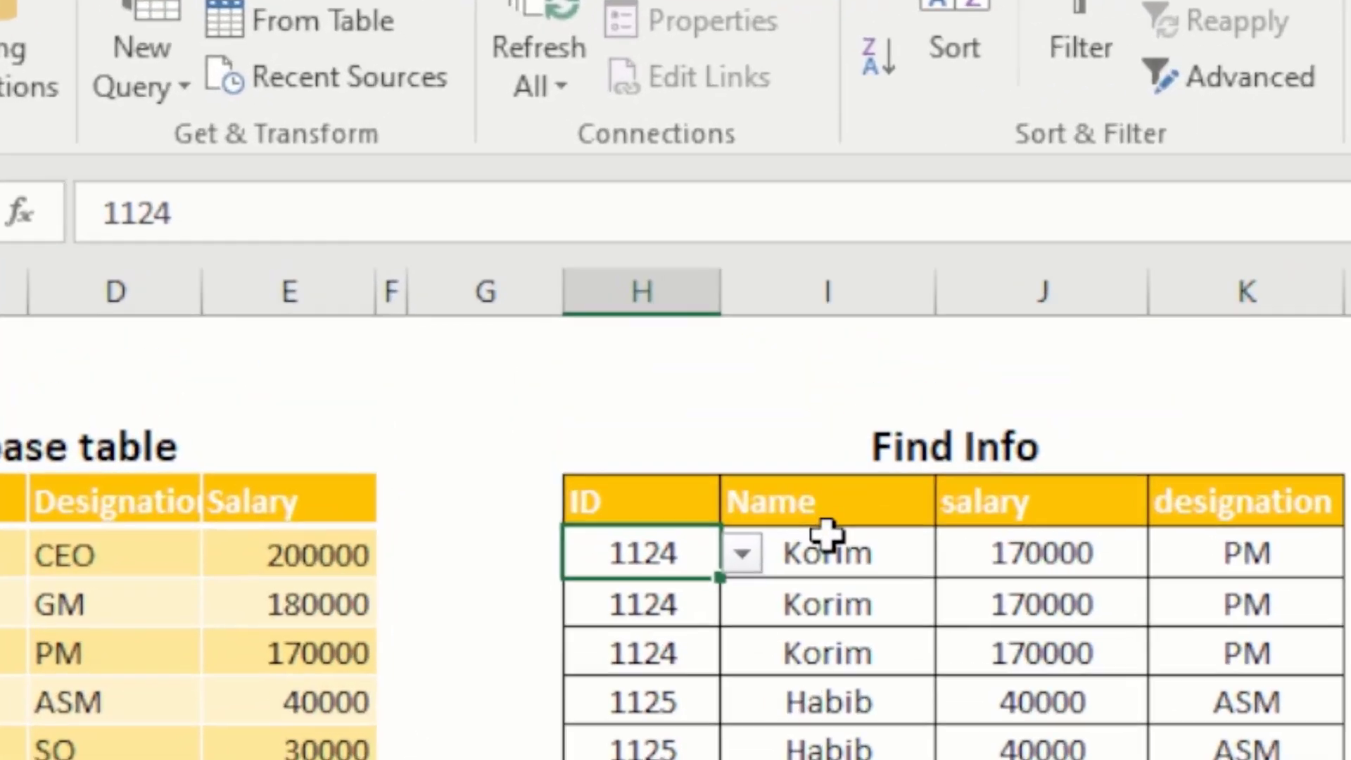
click(825, 541)
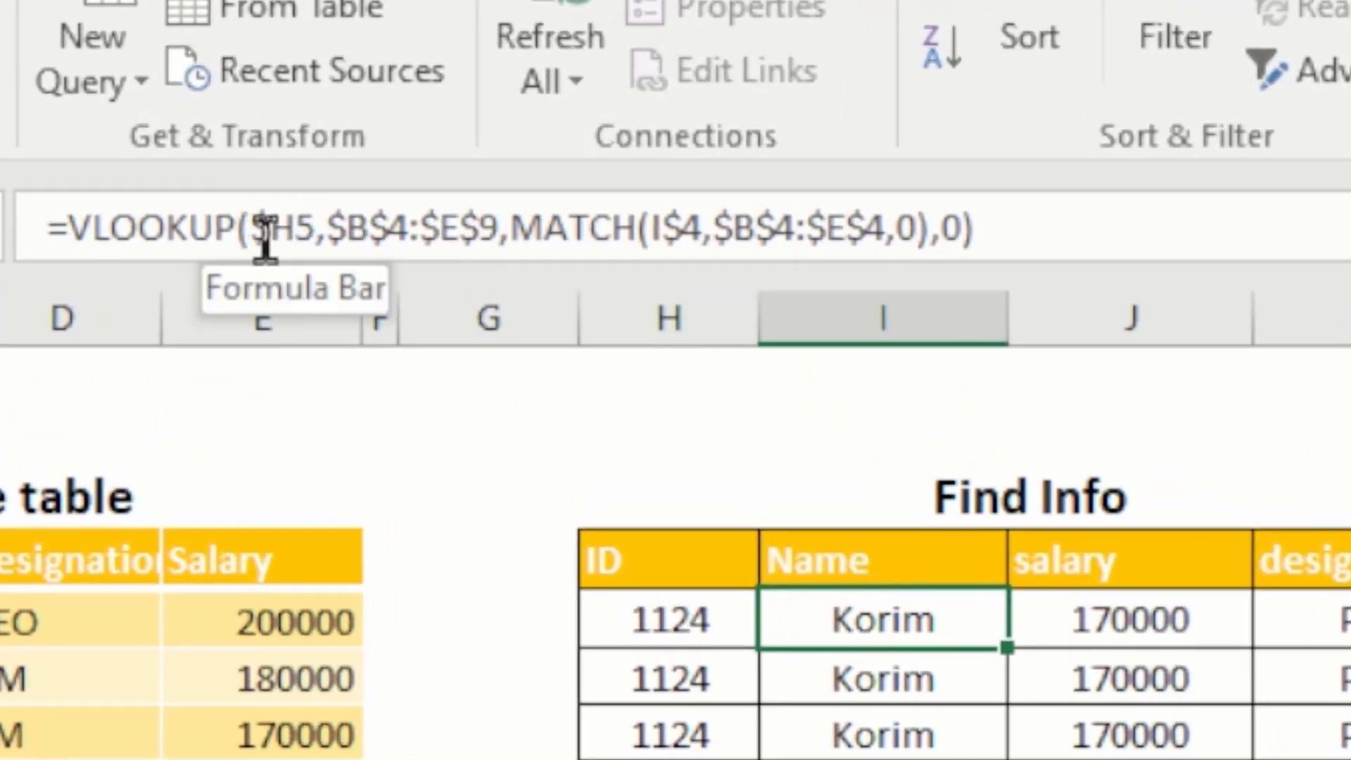
click(303, 227)
click(360, 229)
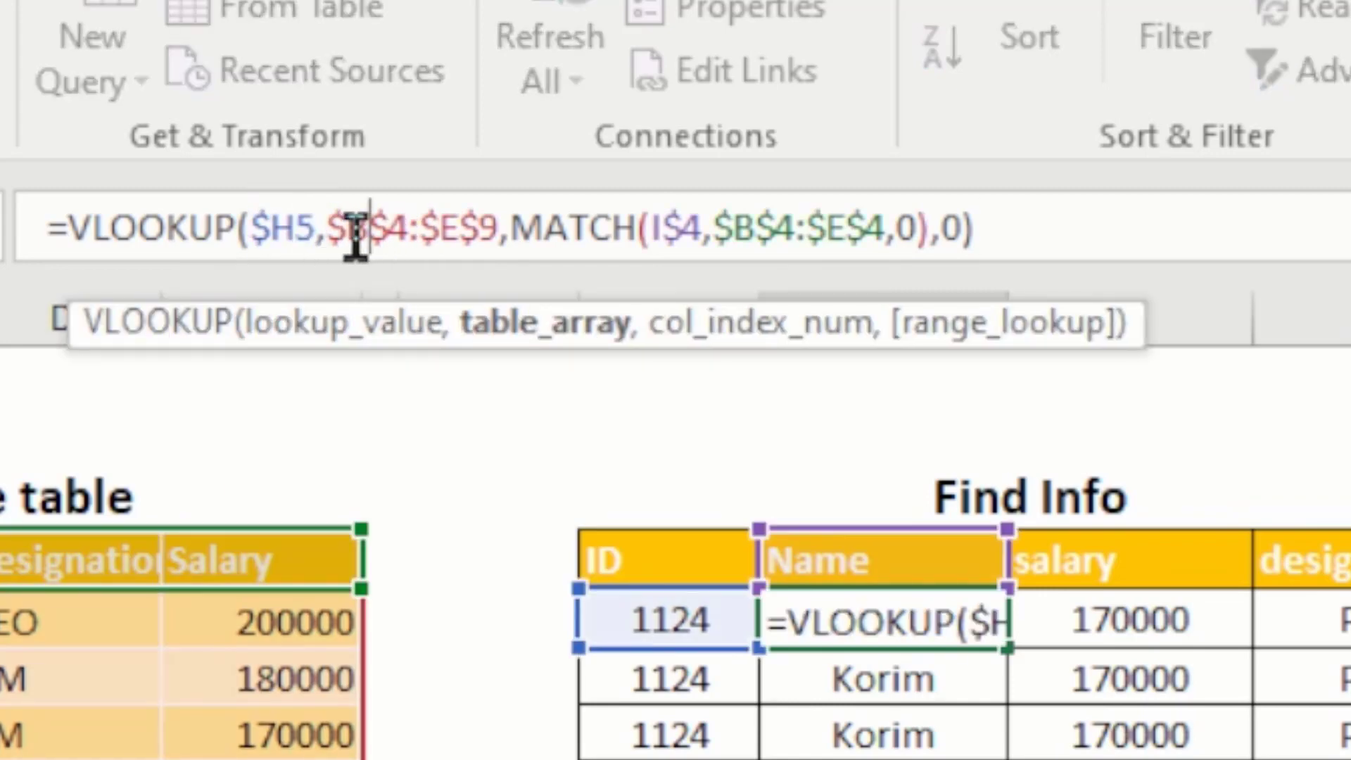
click(661, 226)
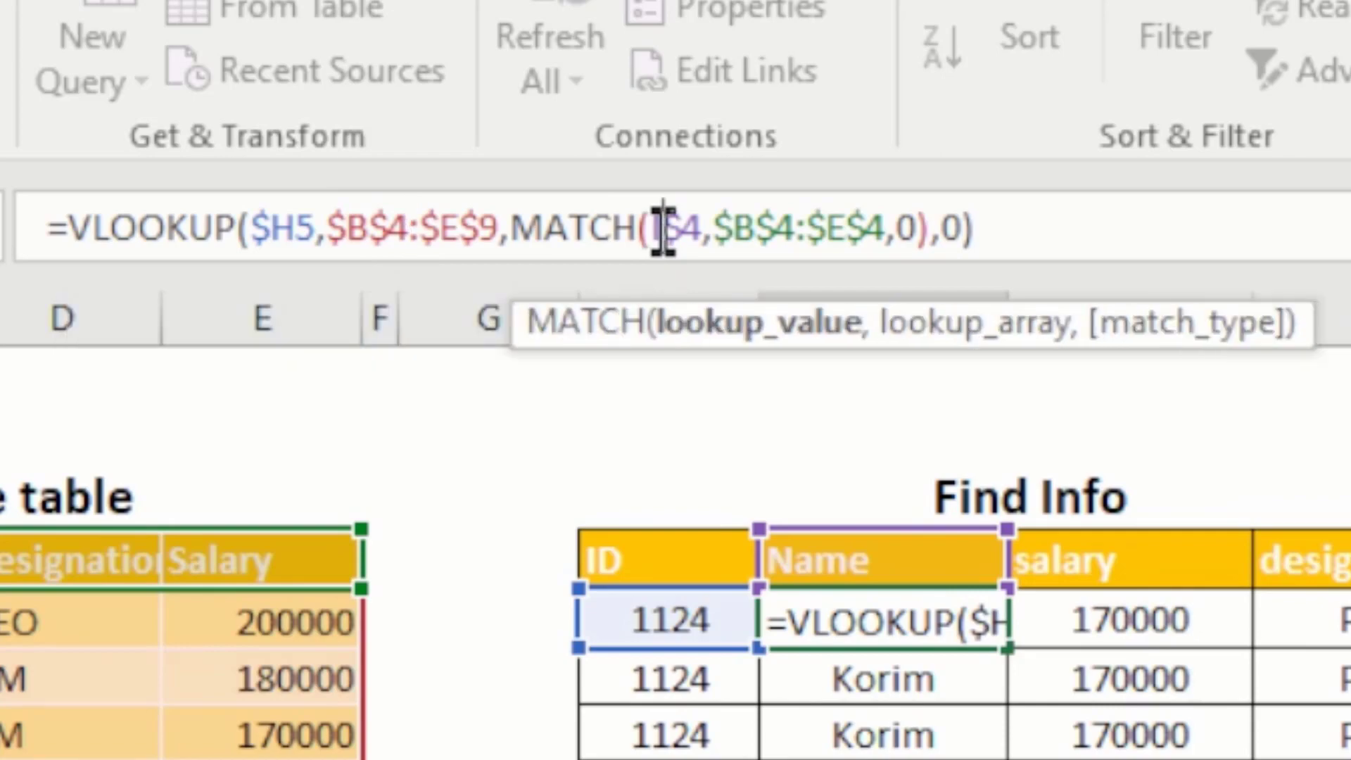
click(682, 227)
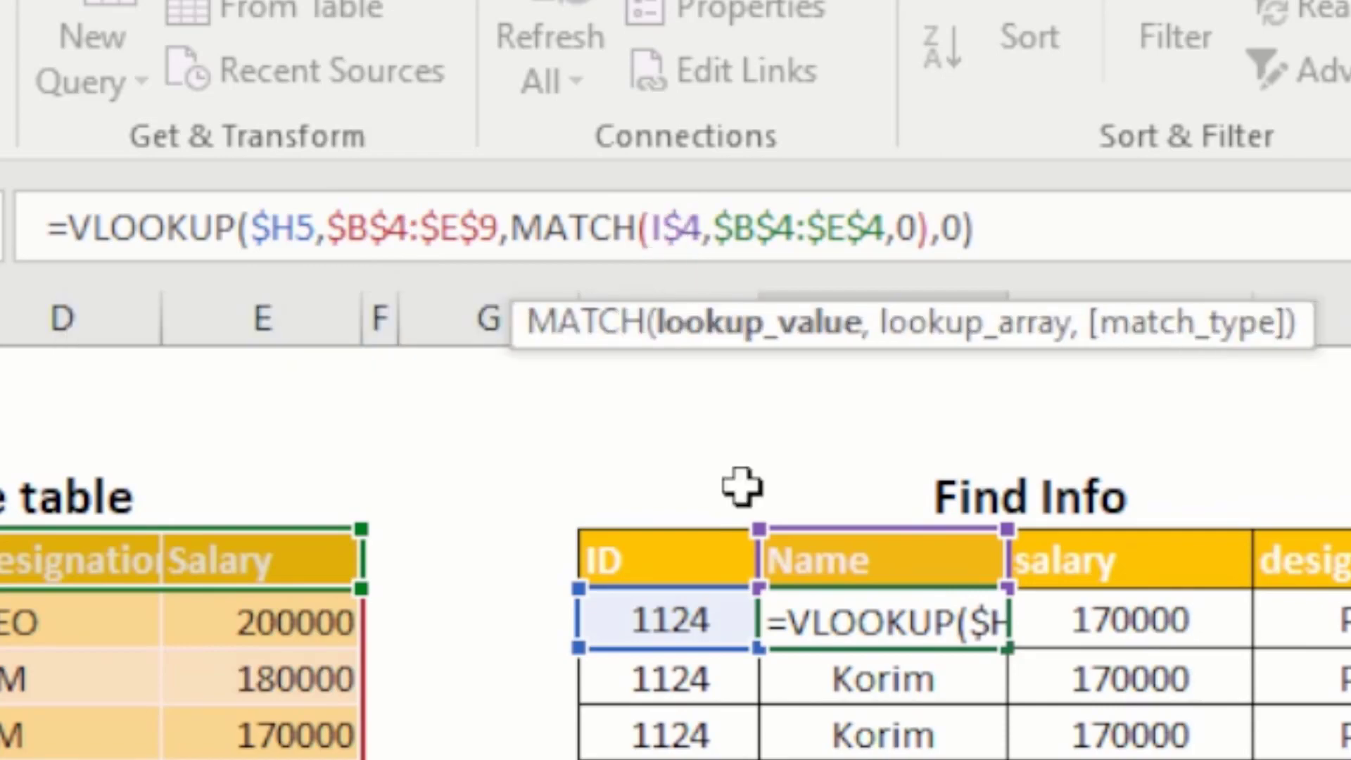
key(Return)
key(Up)
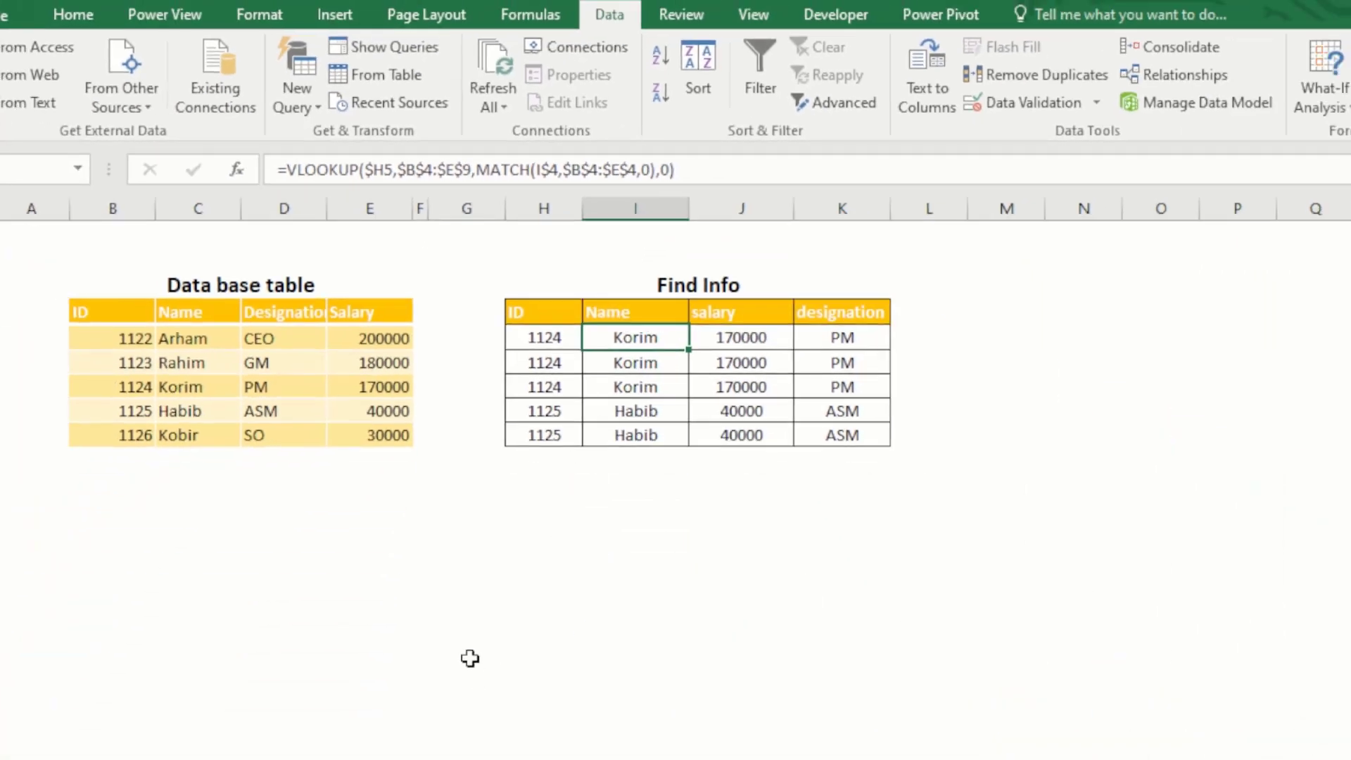
Step: On Sheet2, enter =D5 in cell E5 so it shows 1
click(219, 738)
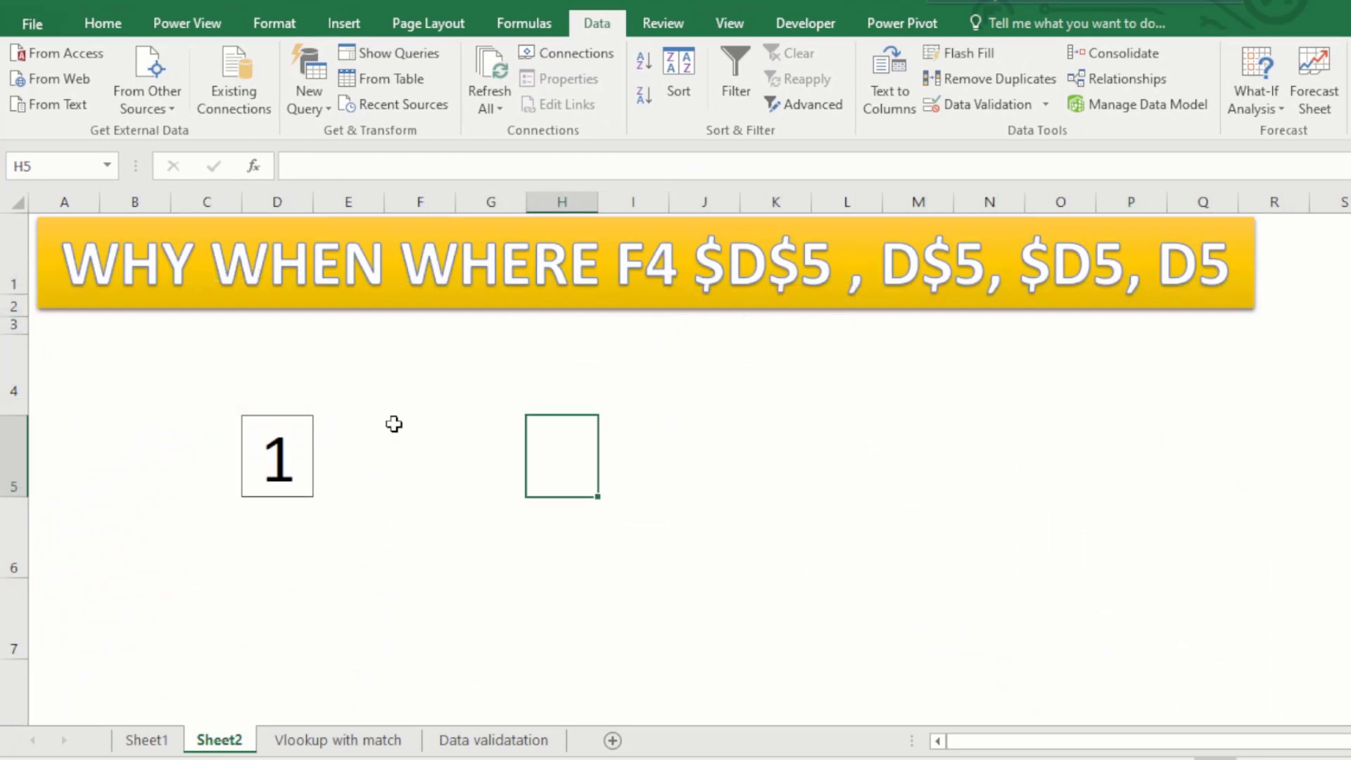
click(394, 423)
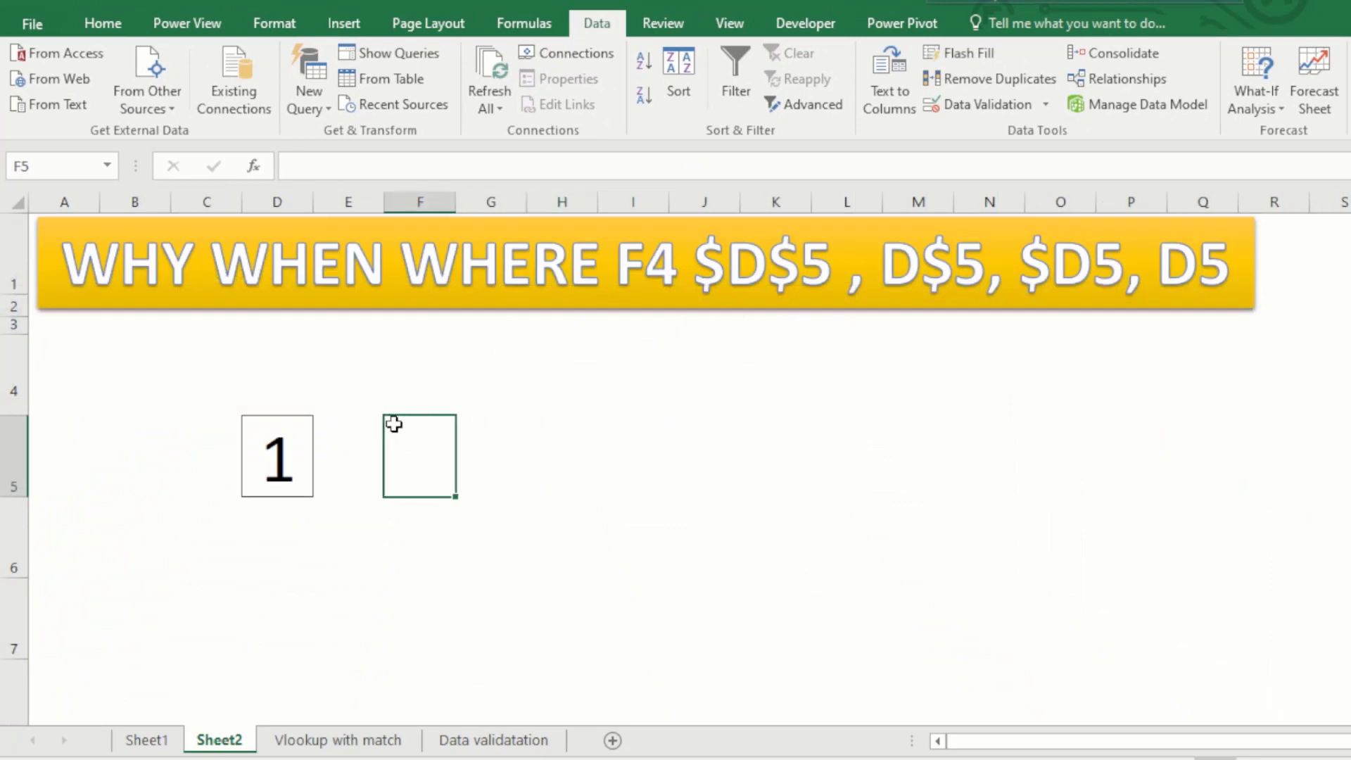
click(305, 452)
click(344, 451)
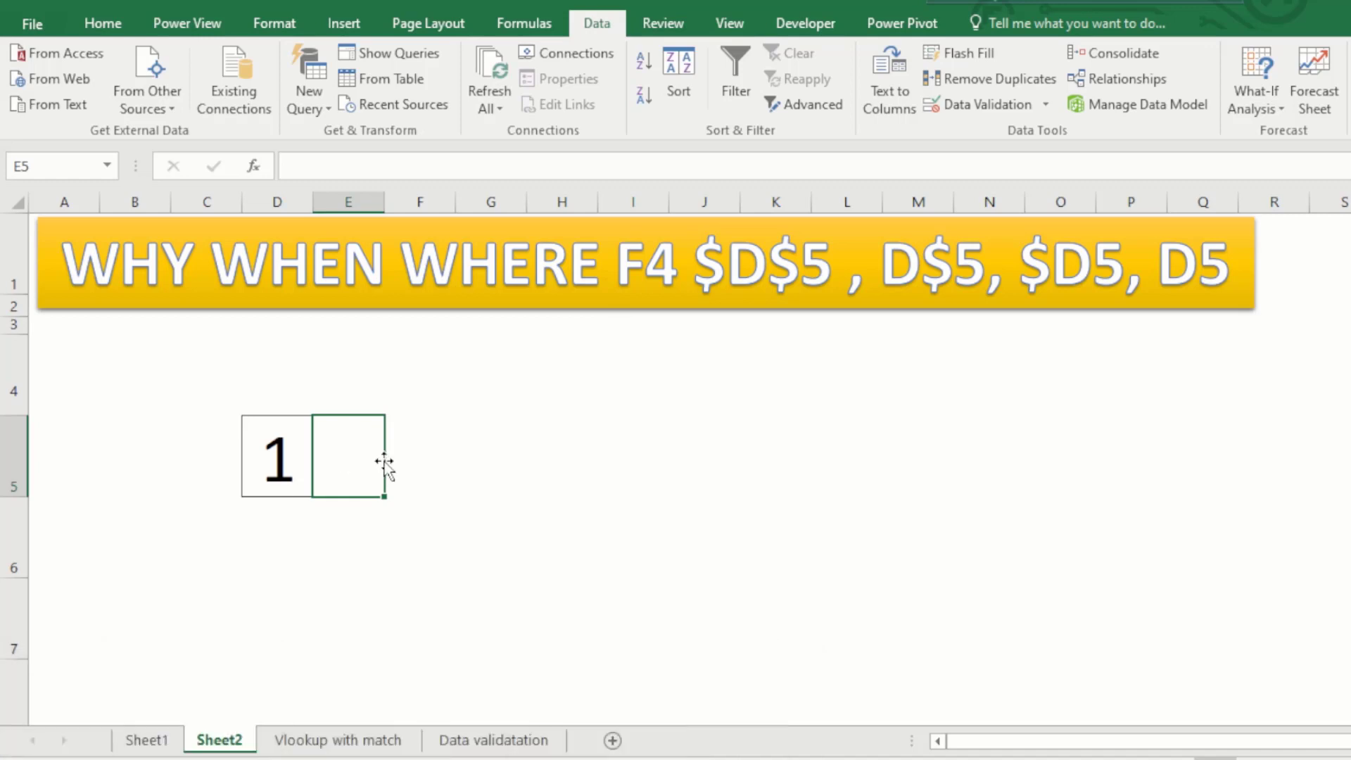
text(=)
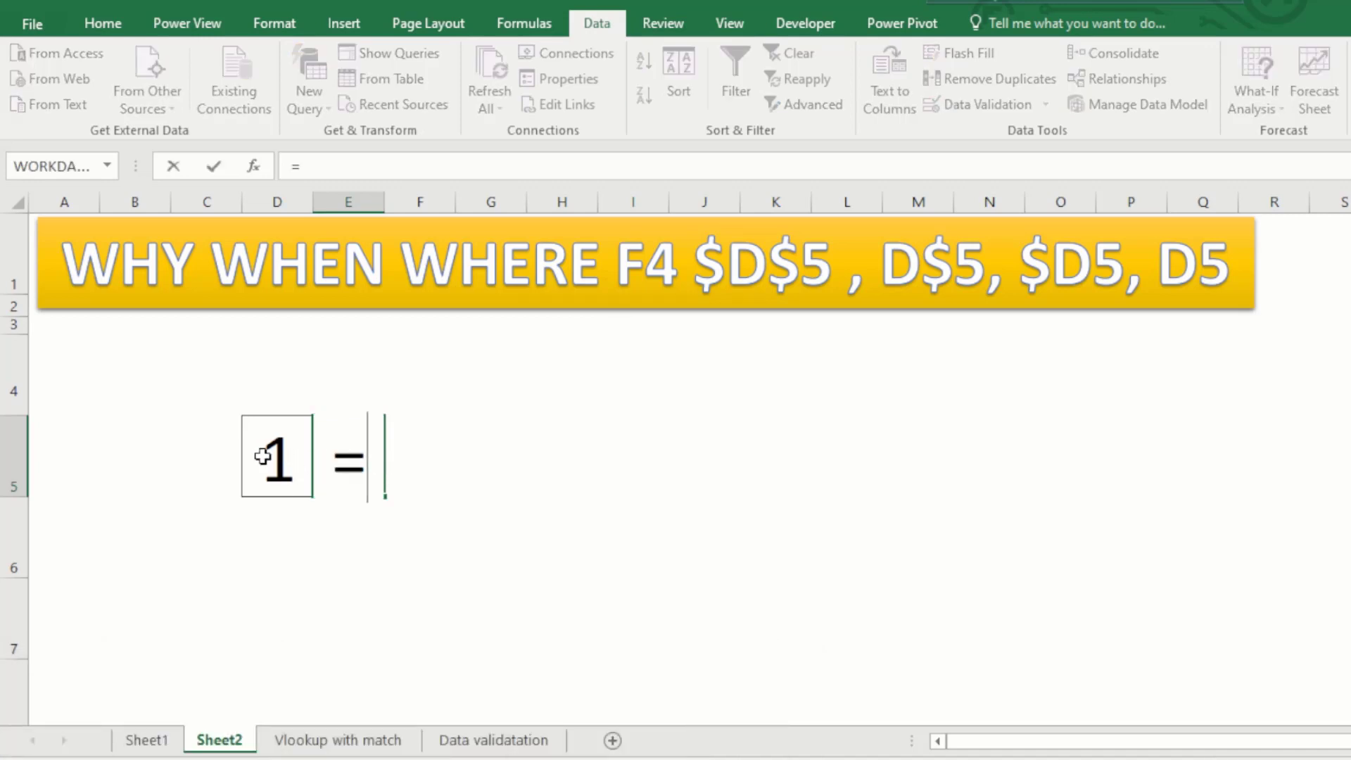
click(278, 455)
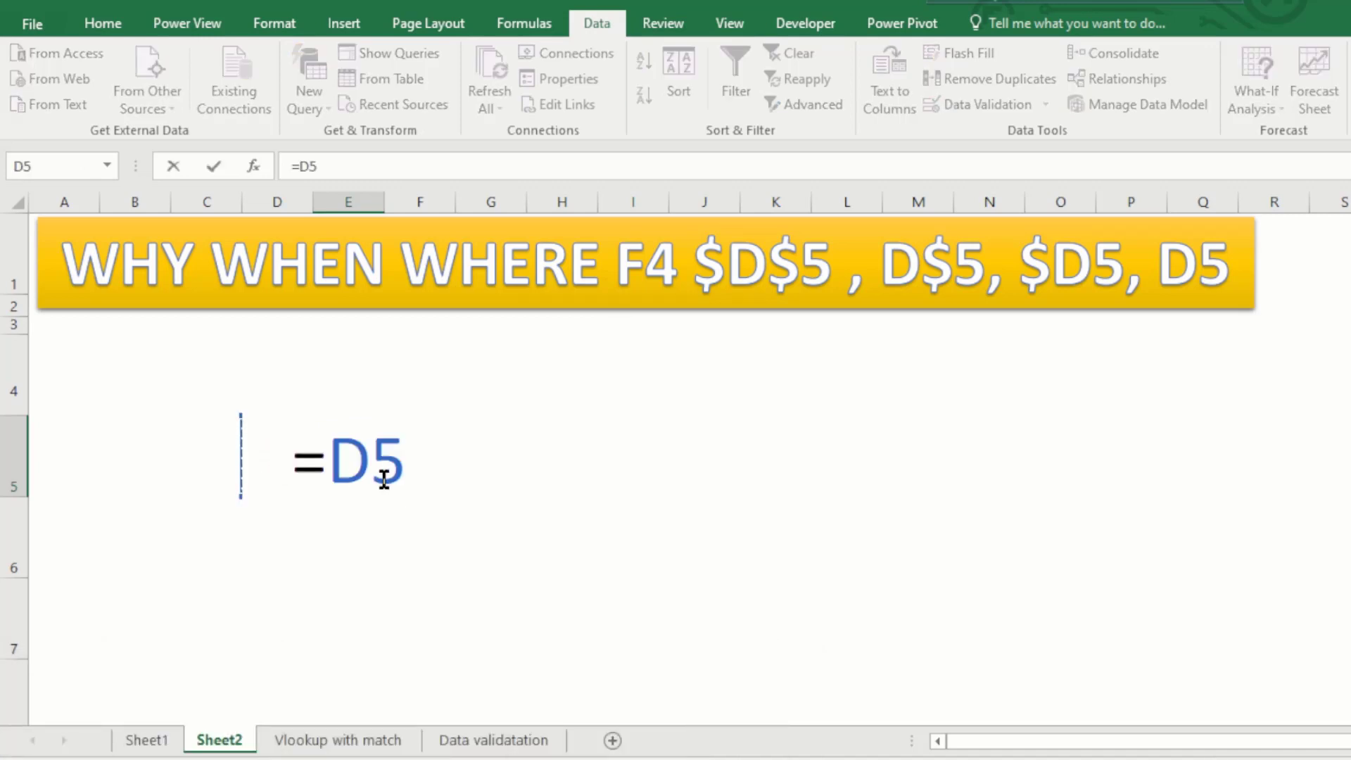
key(Return)
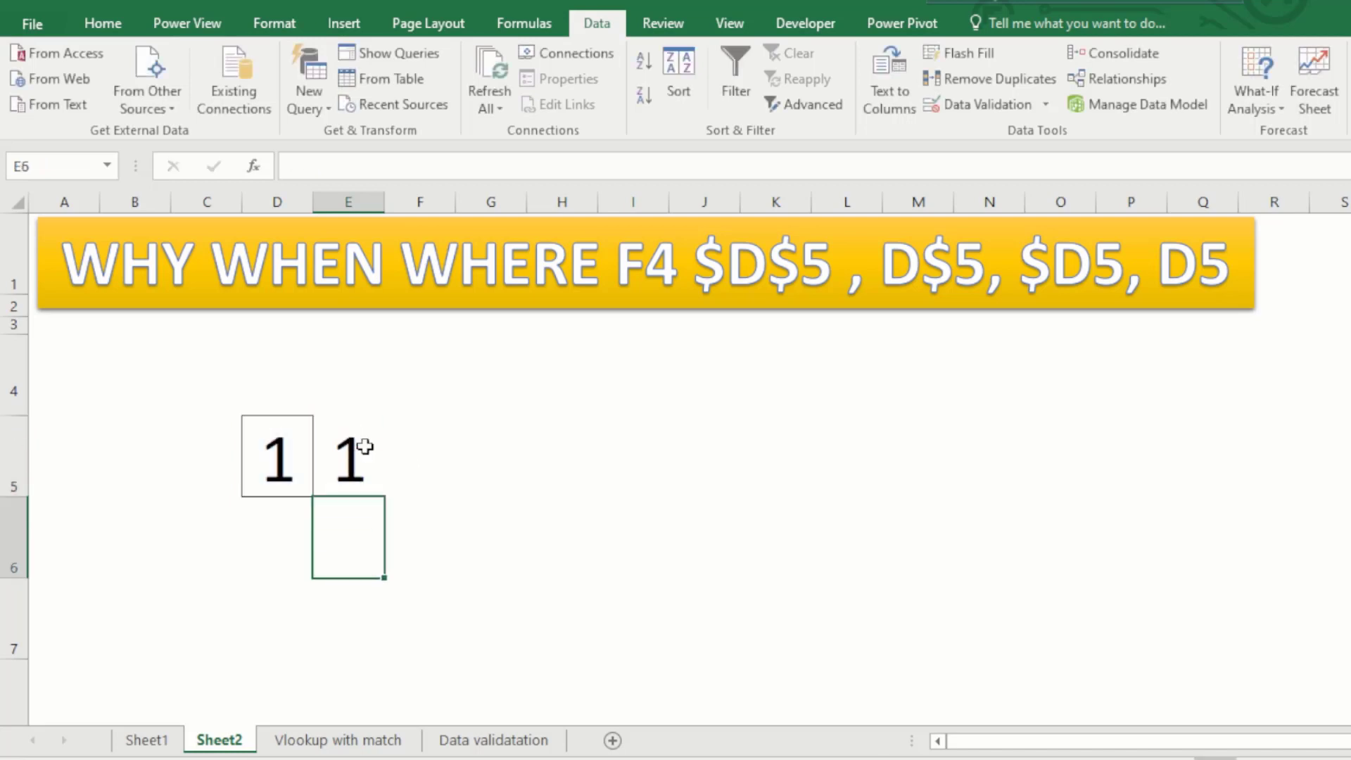
click(353, 448)
click(275, 445)
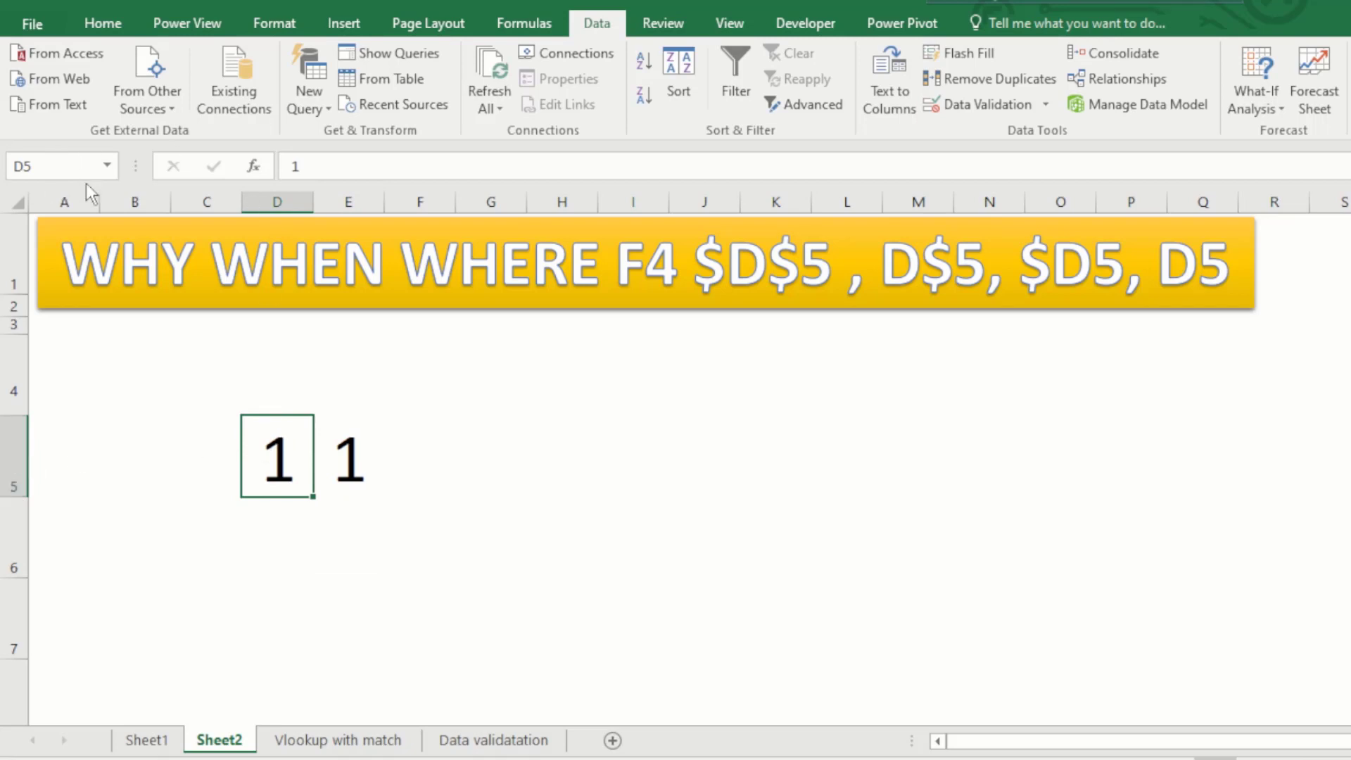
click(366, 461)
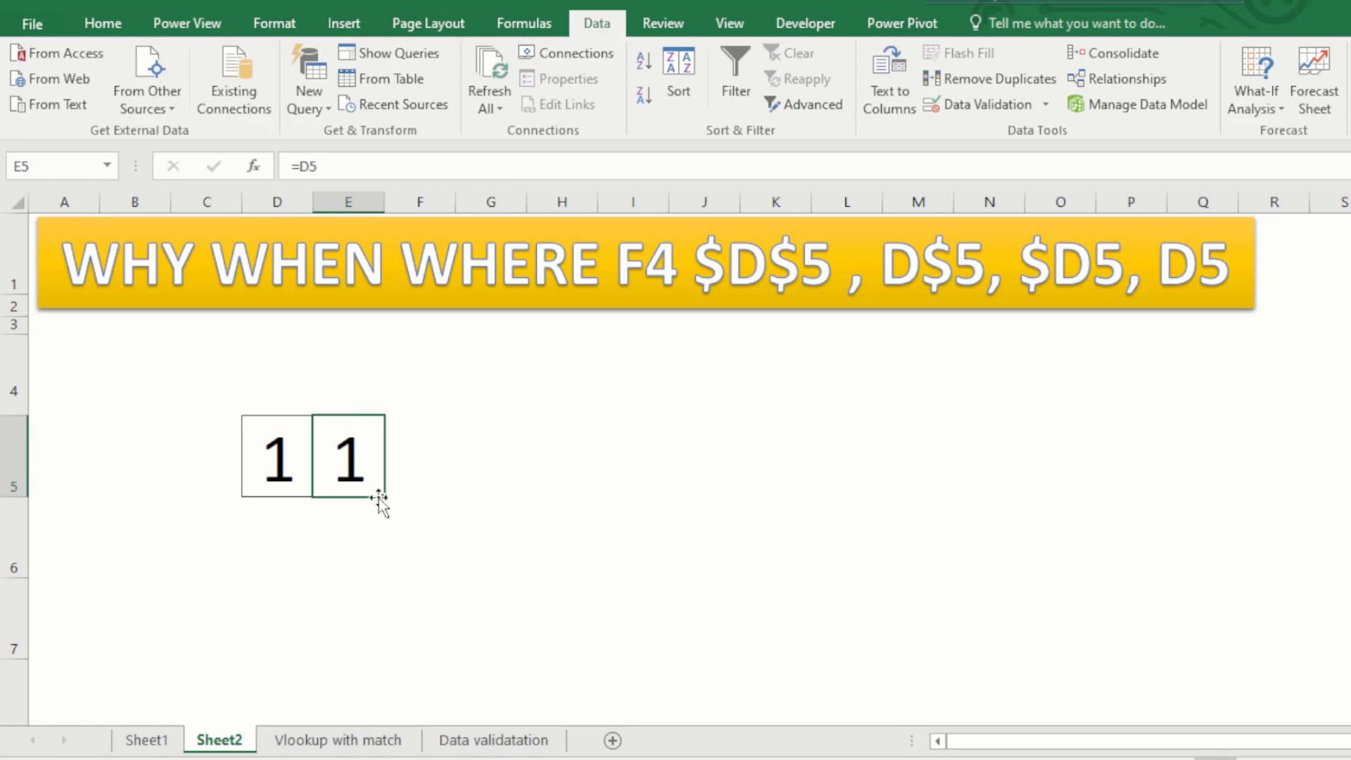
drag(386, 505, 384, 596)
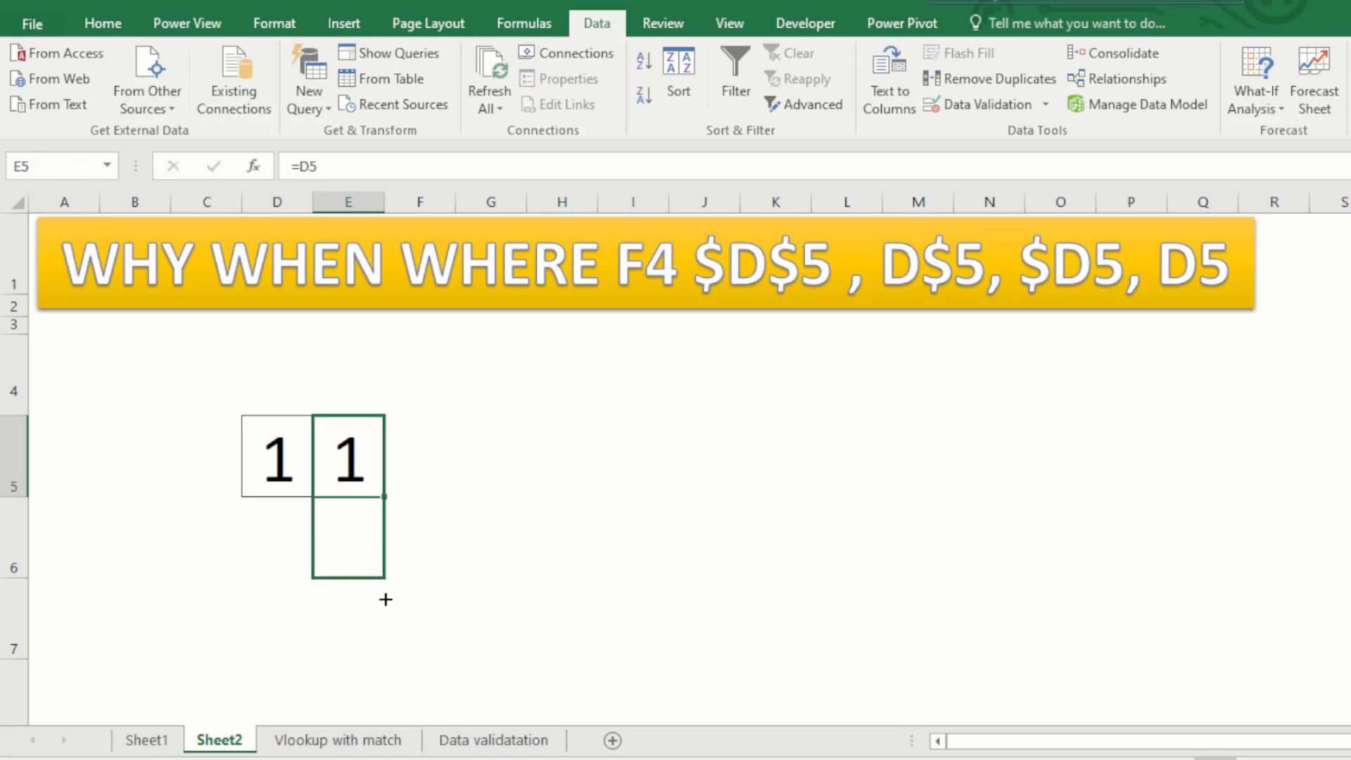
click(346, 533)
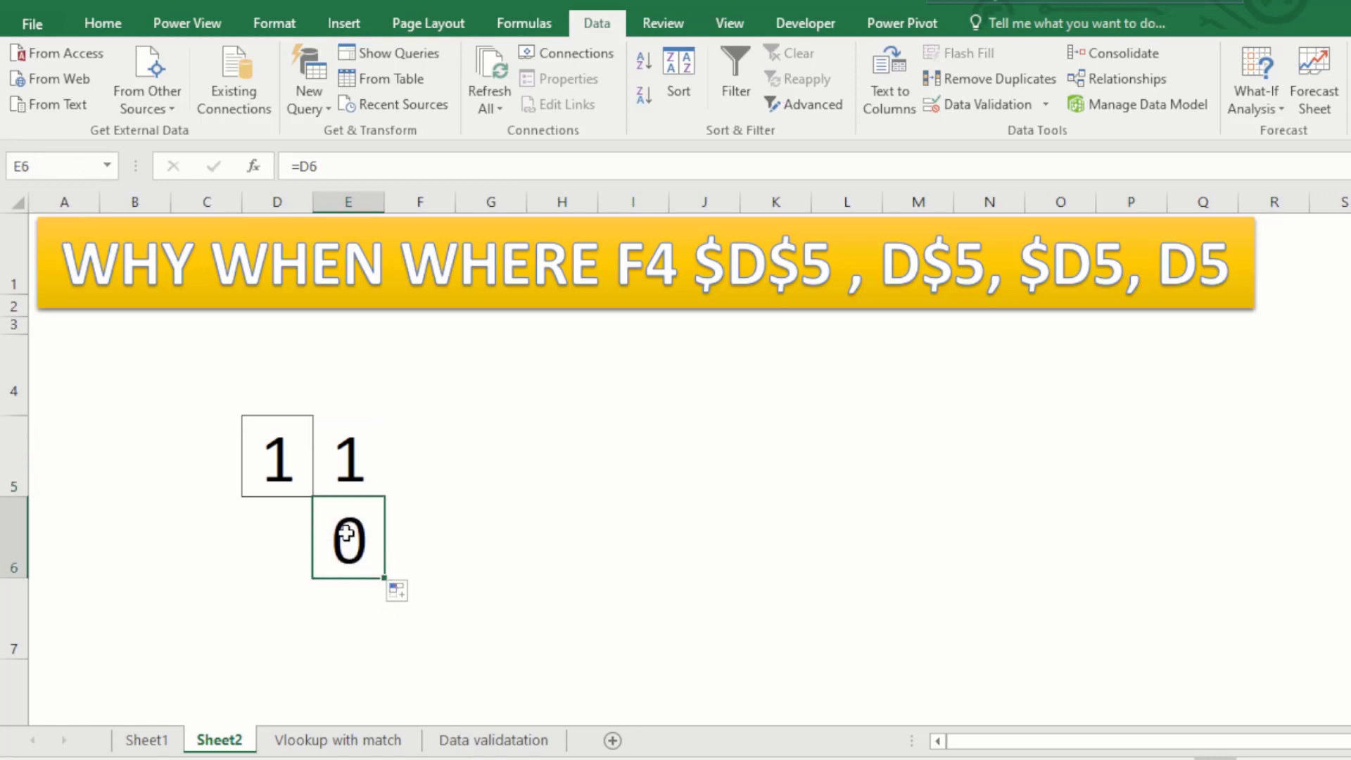
click(288, 518)
key(Right)
click(303, 547)
click(354, 451)
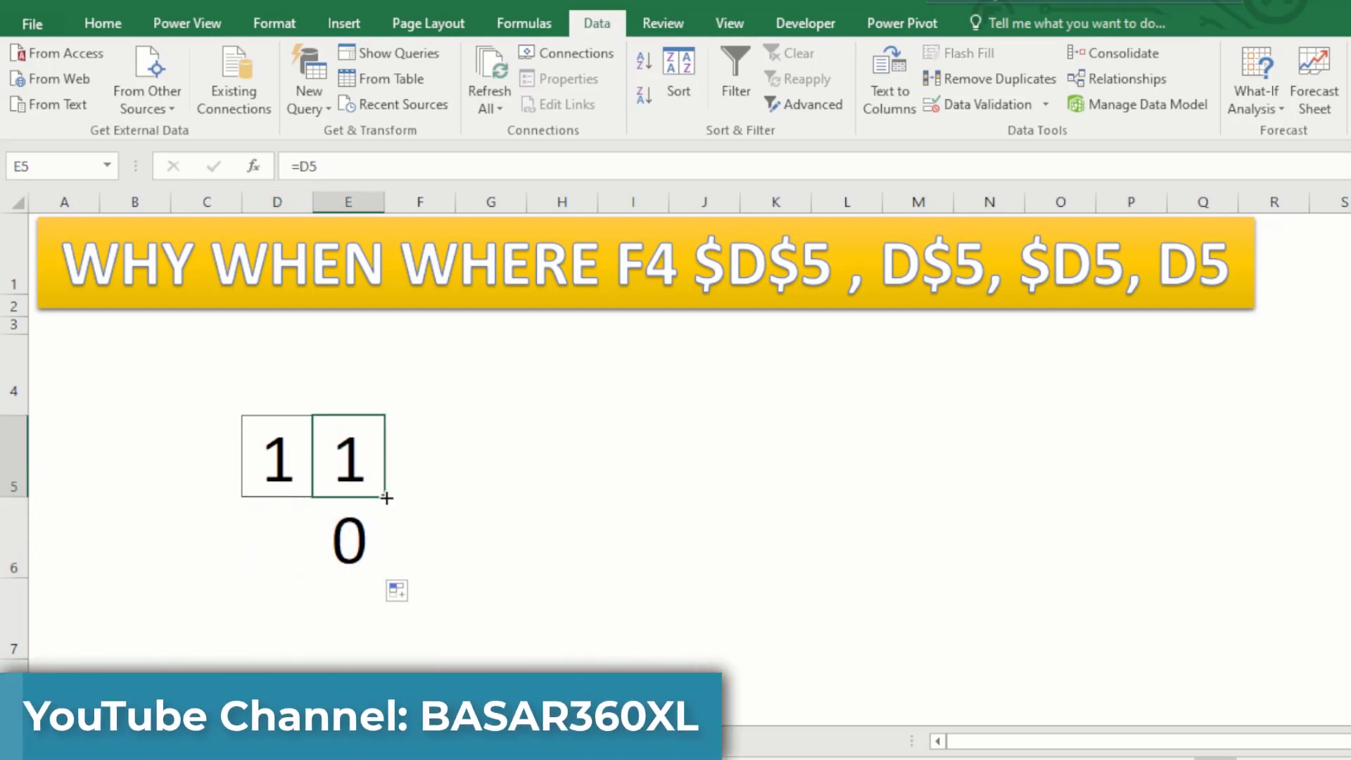
drag(385, 496, 437, 498)
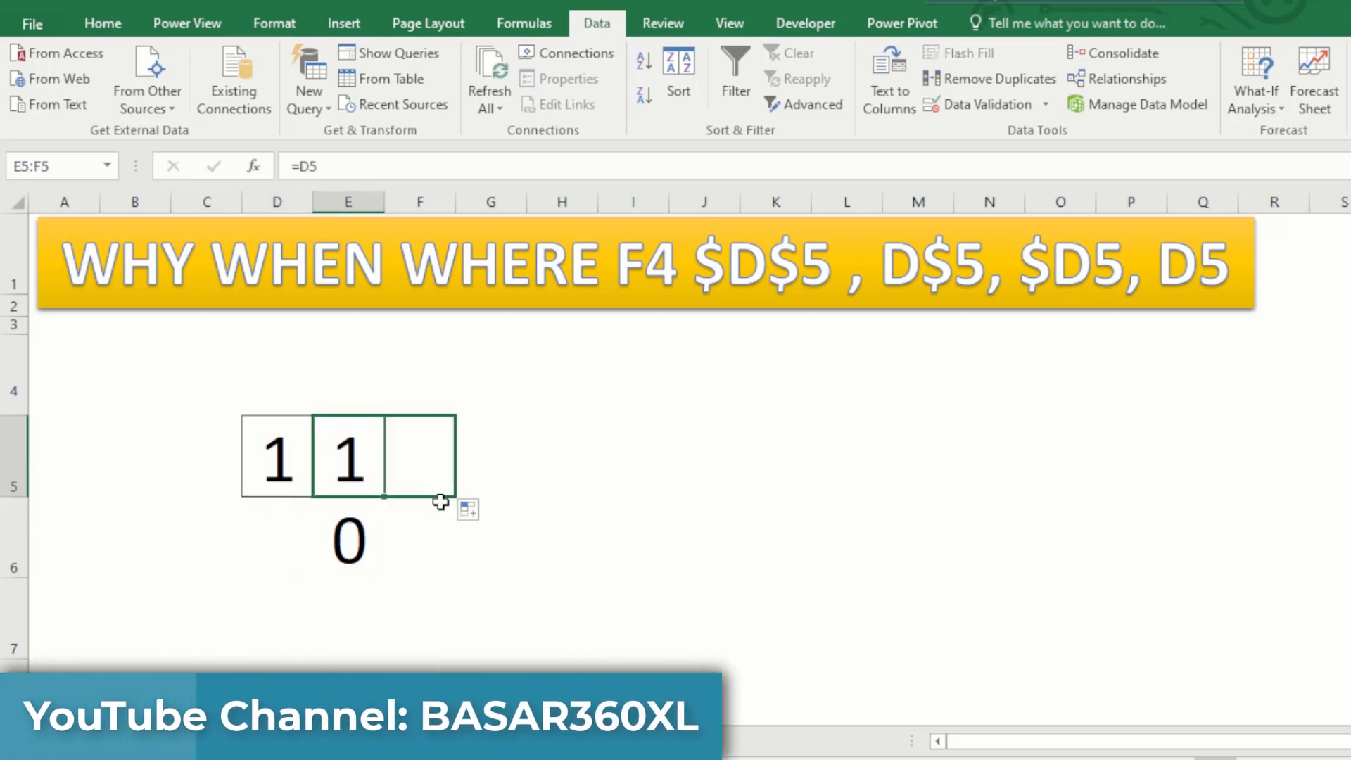
click(411, 452)
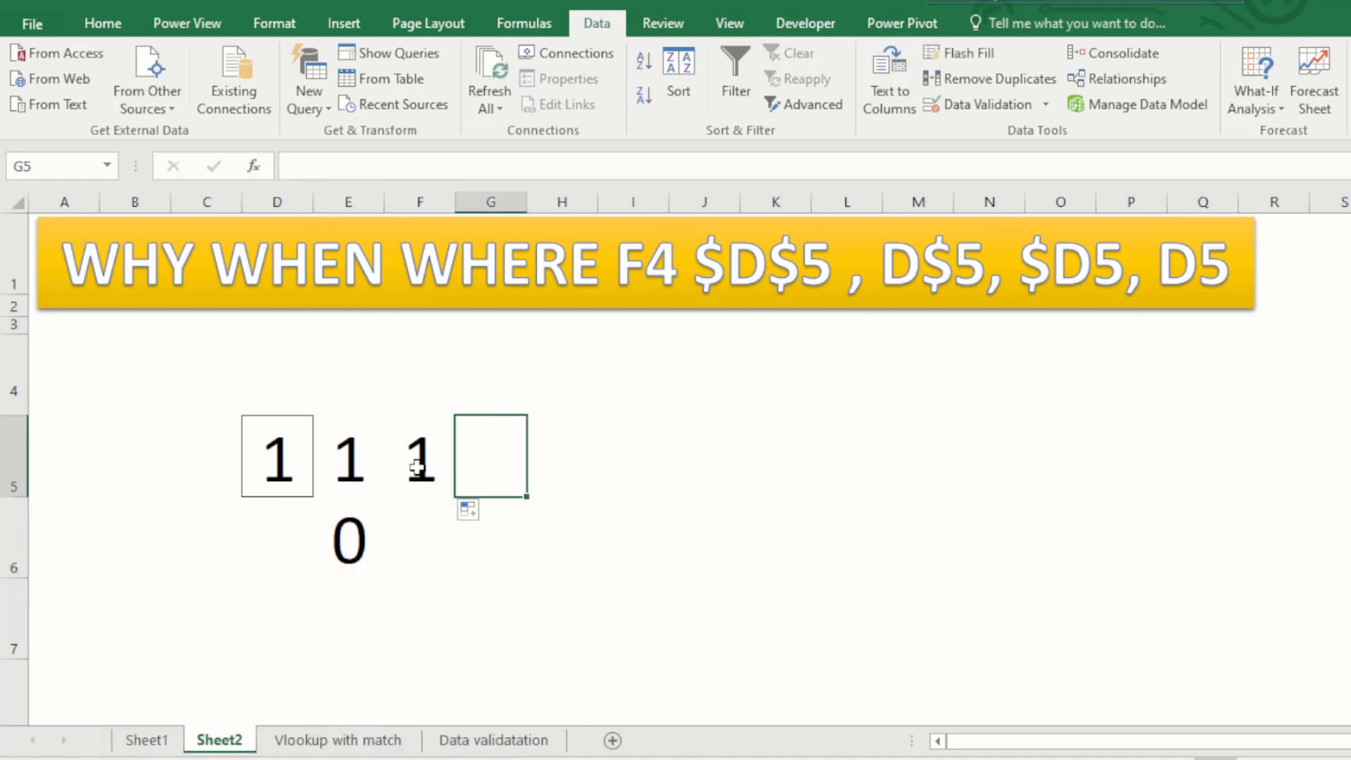
click(417, 468)
click(351, 536)
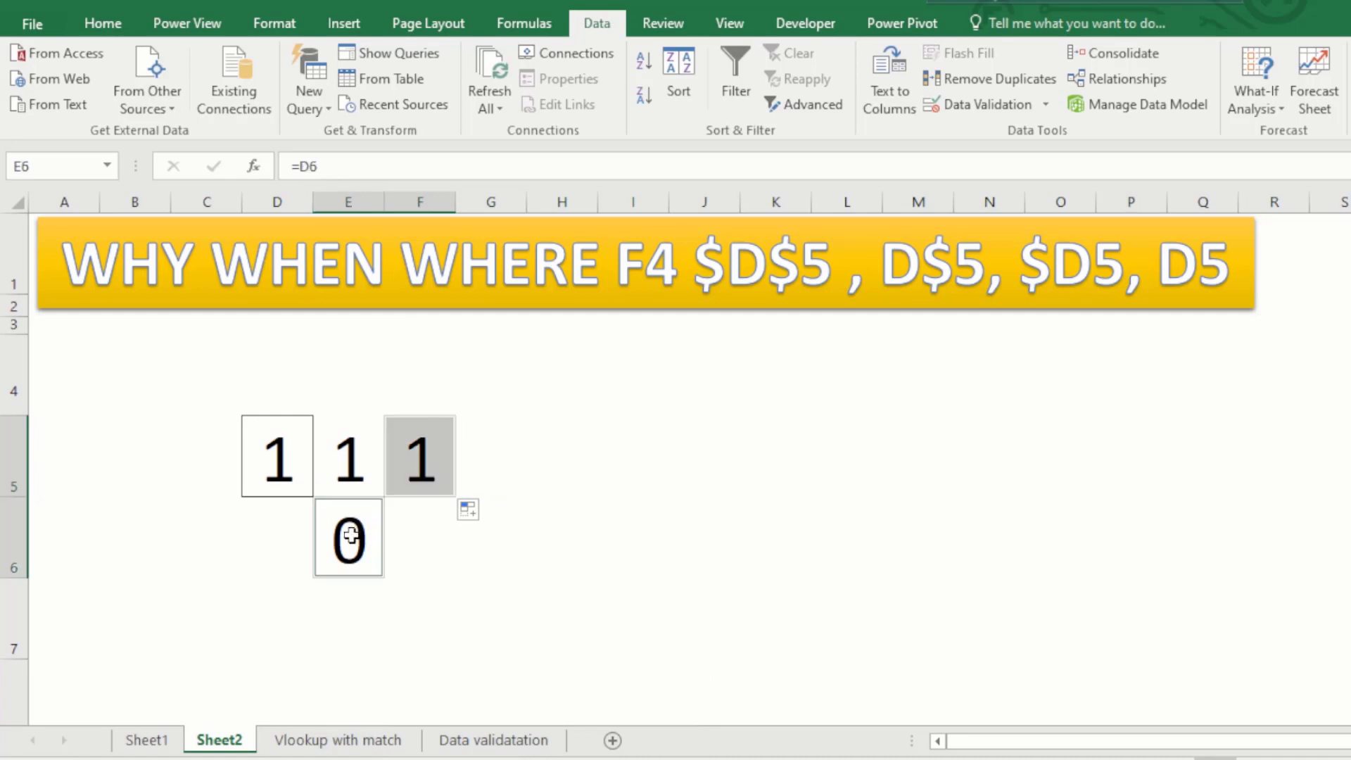
click(354, 463)
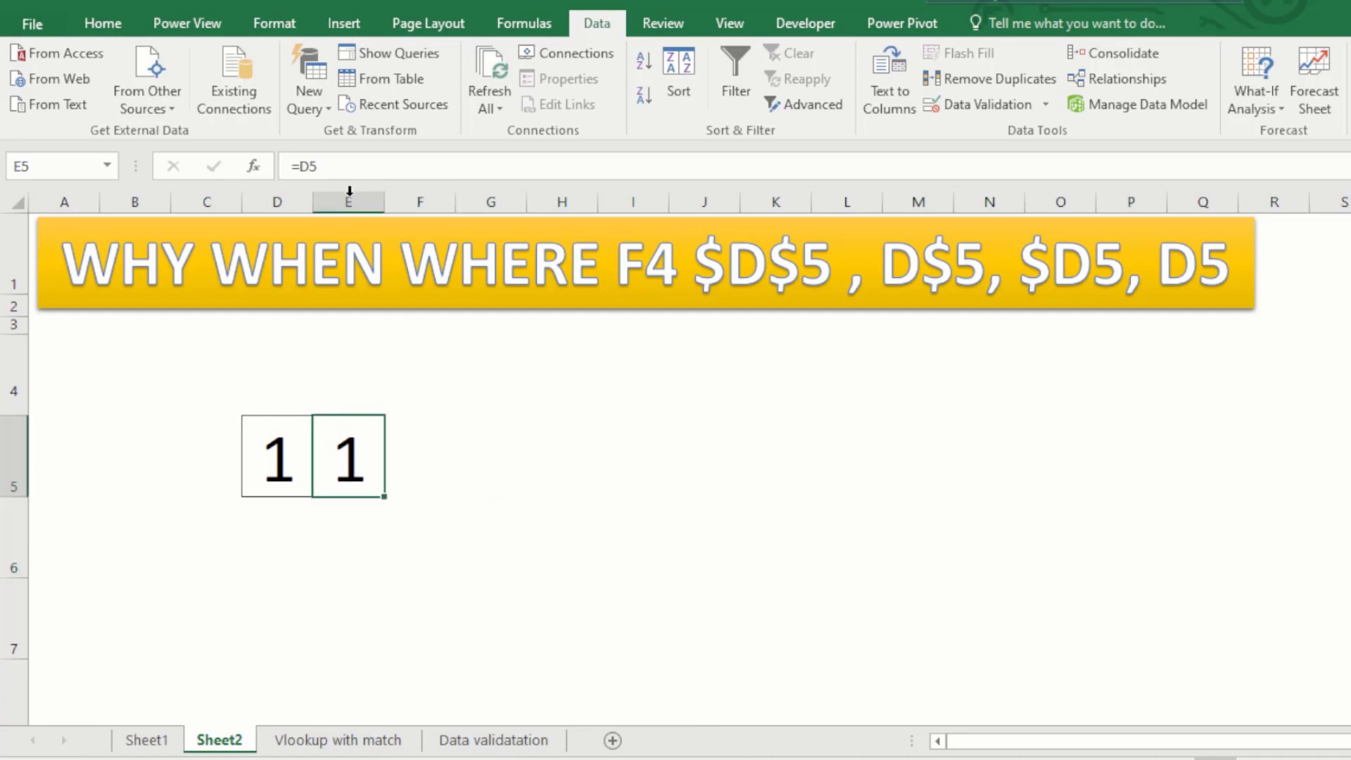
Step: Change E5's formula to the fully absolute =$D$5
click(348, 159)
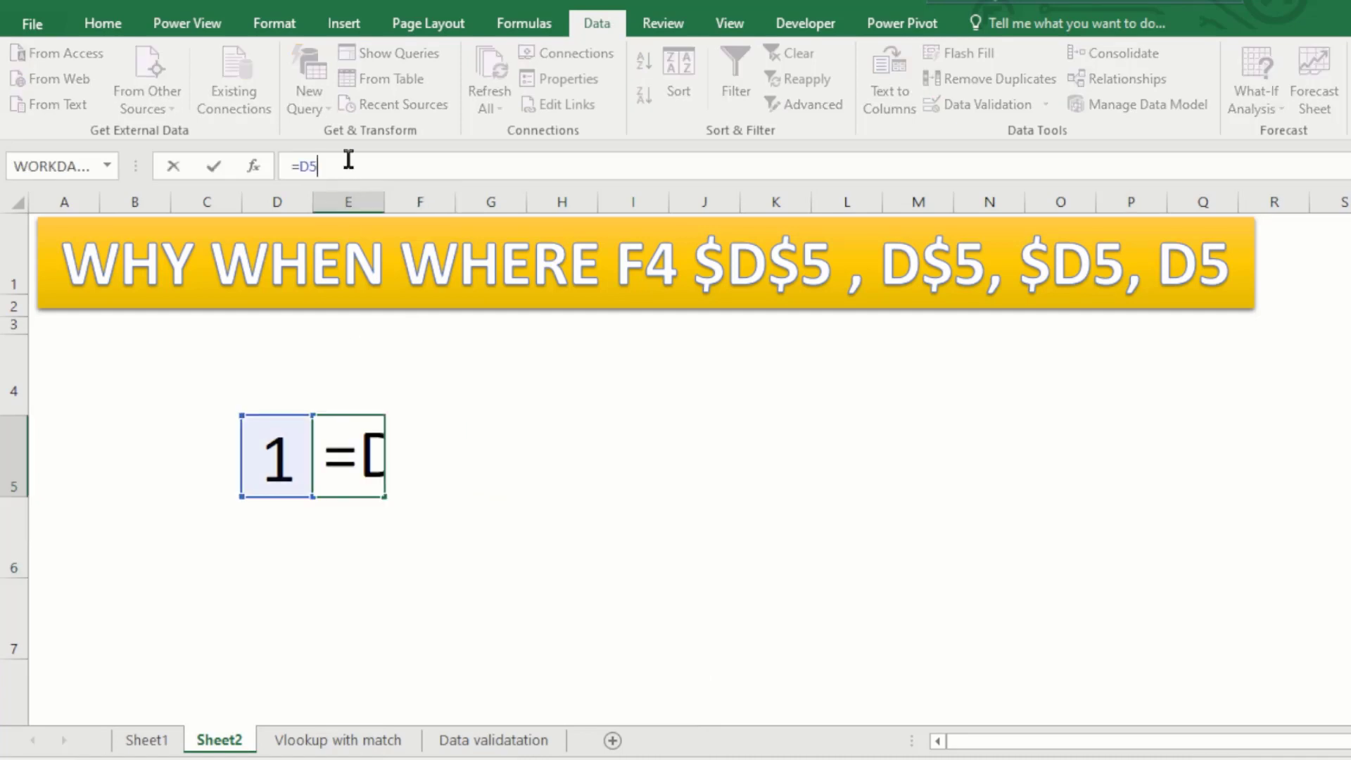
key(F4)
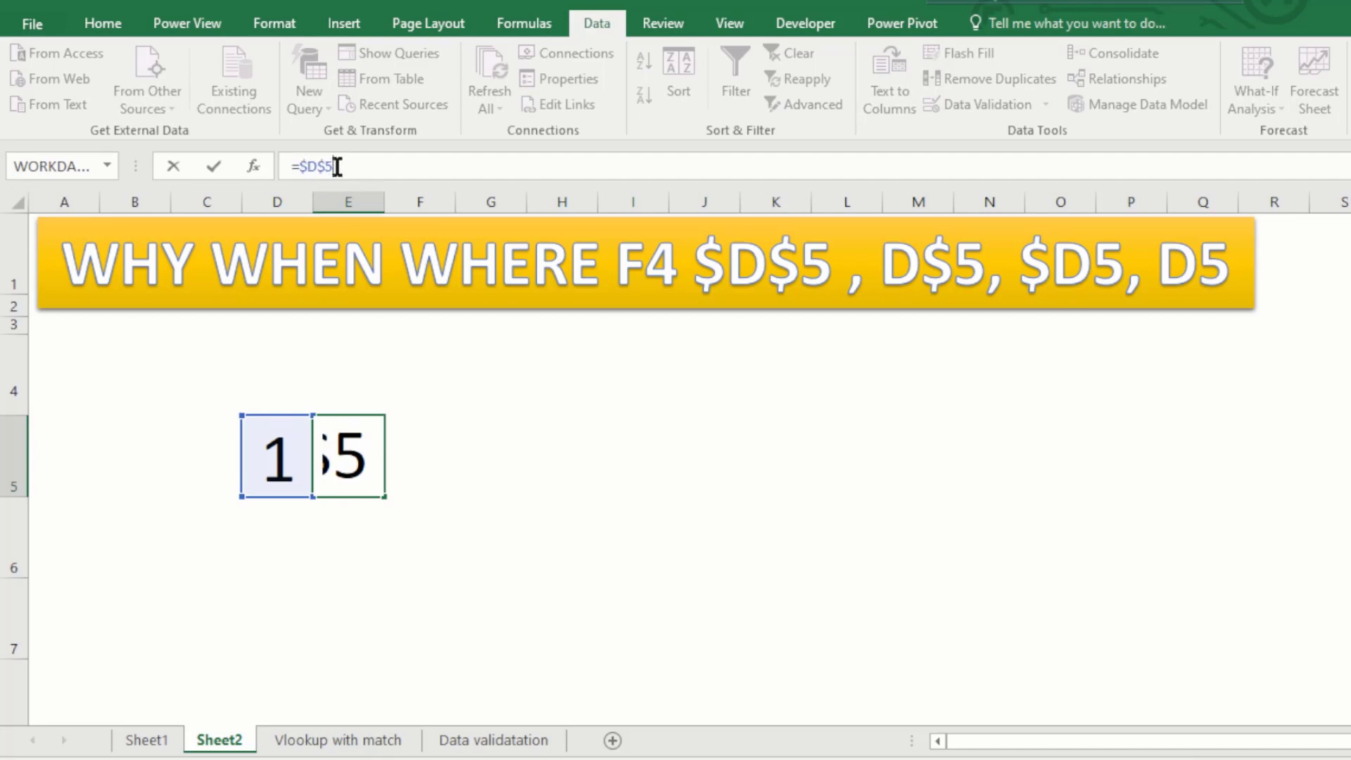
key(Return)
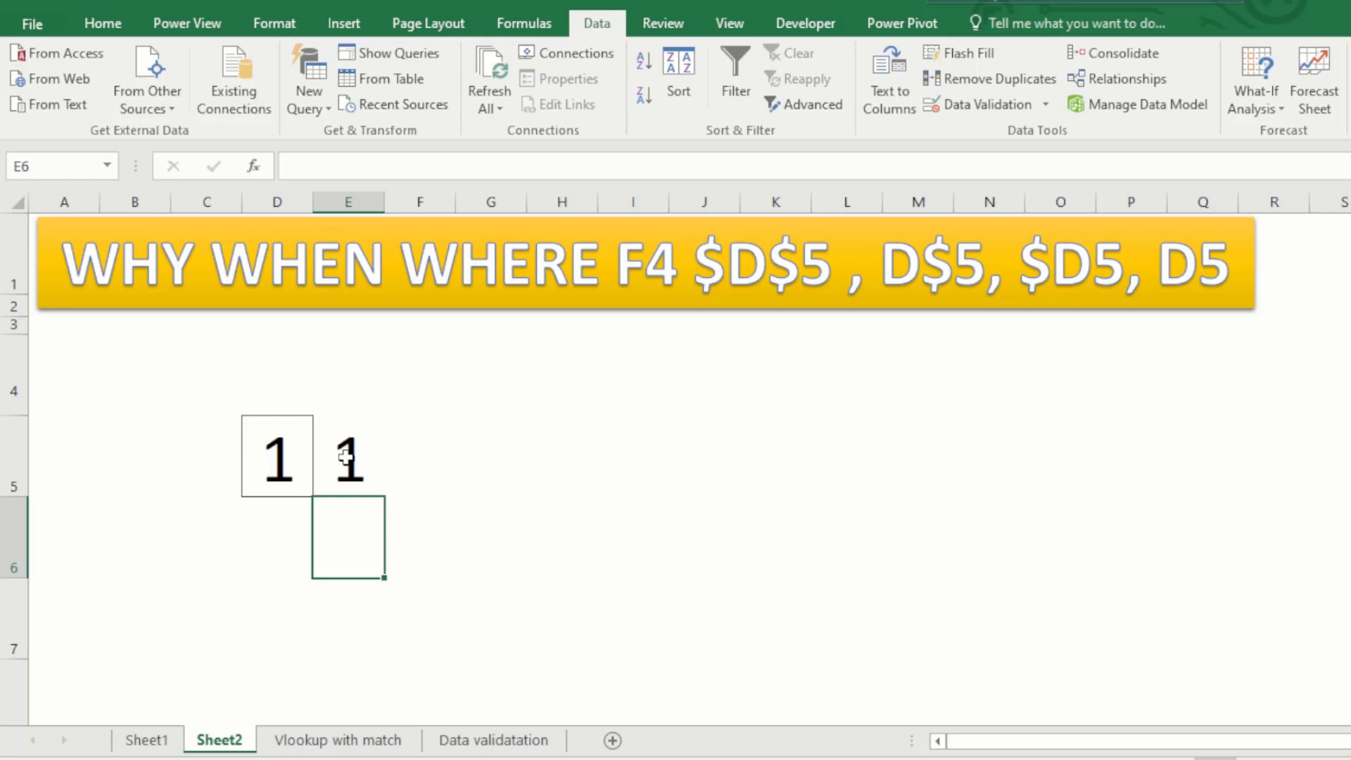
Step: Fill =$D$5 from E5 down to E7 and confirm E6 still refers to $D$5
click(346, 457)
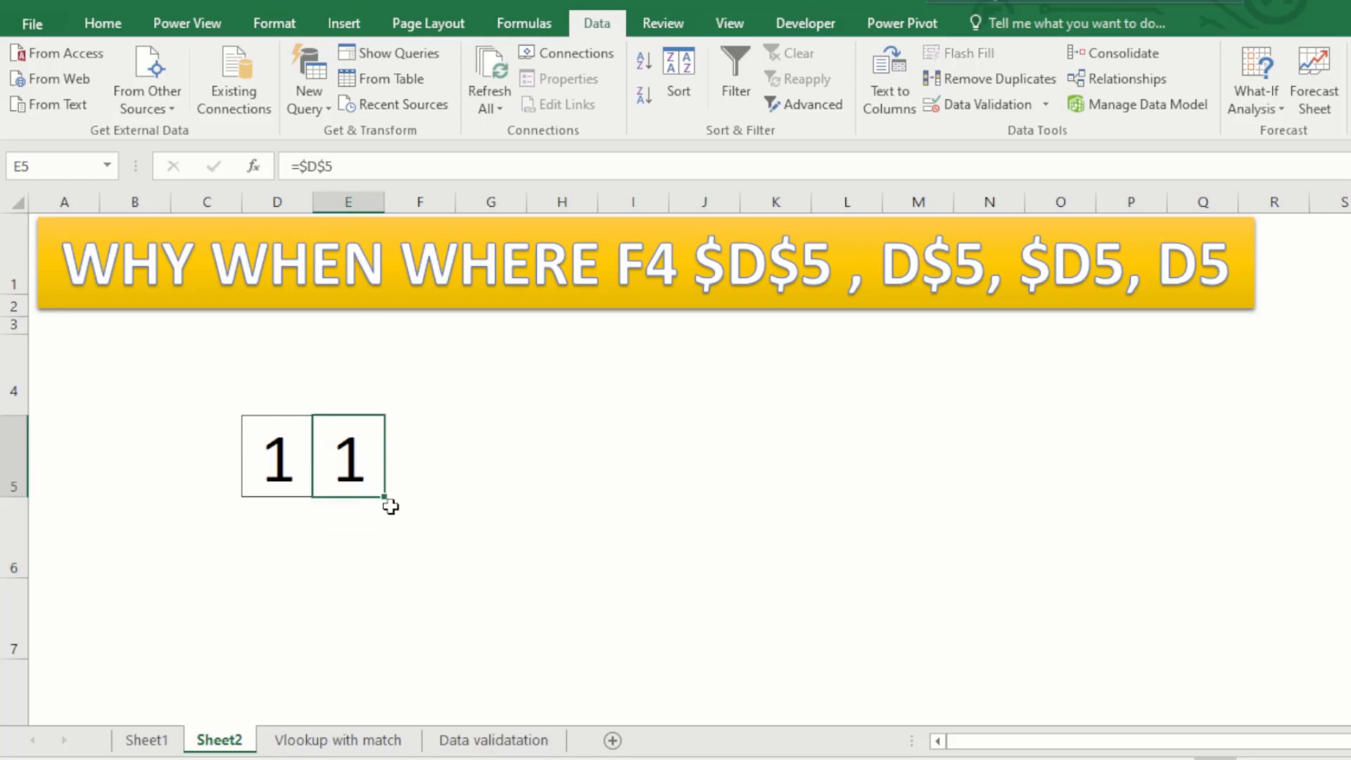
drag(386, 514, 382, 654)
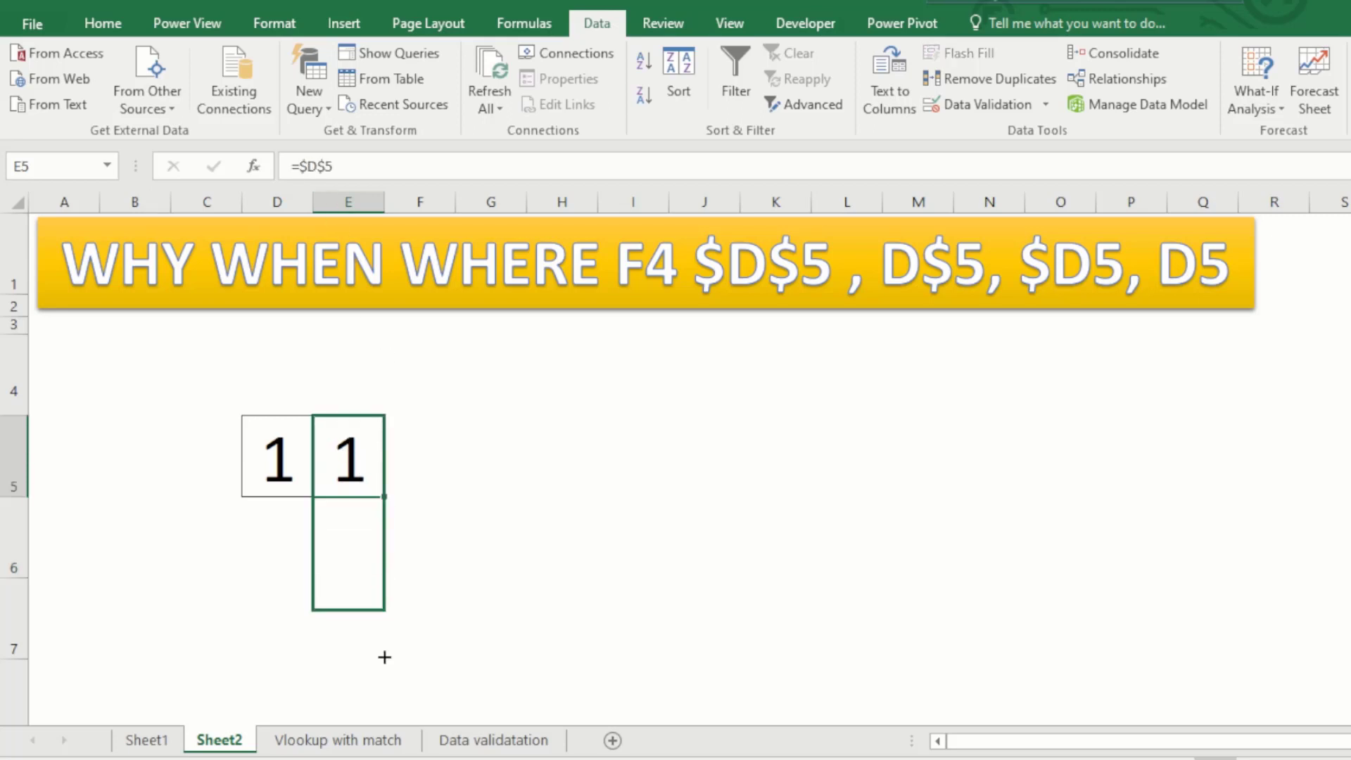
click(349, 531)
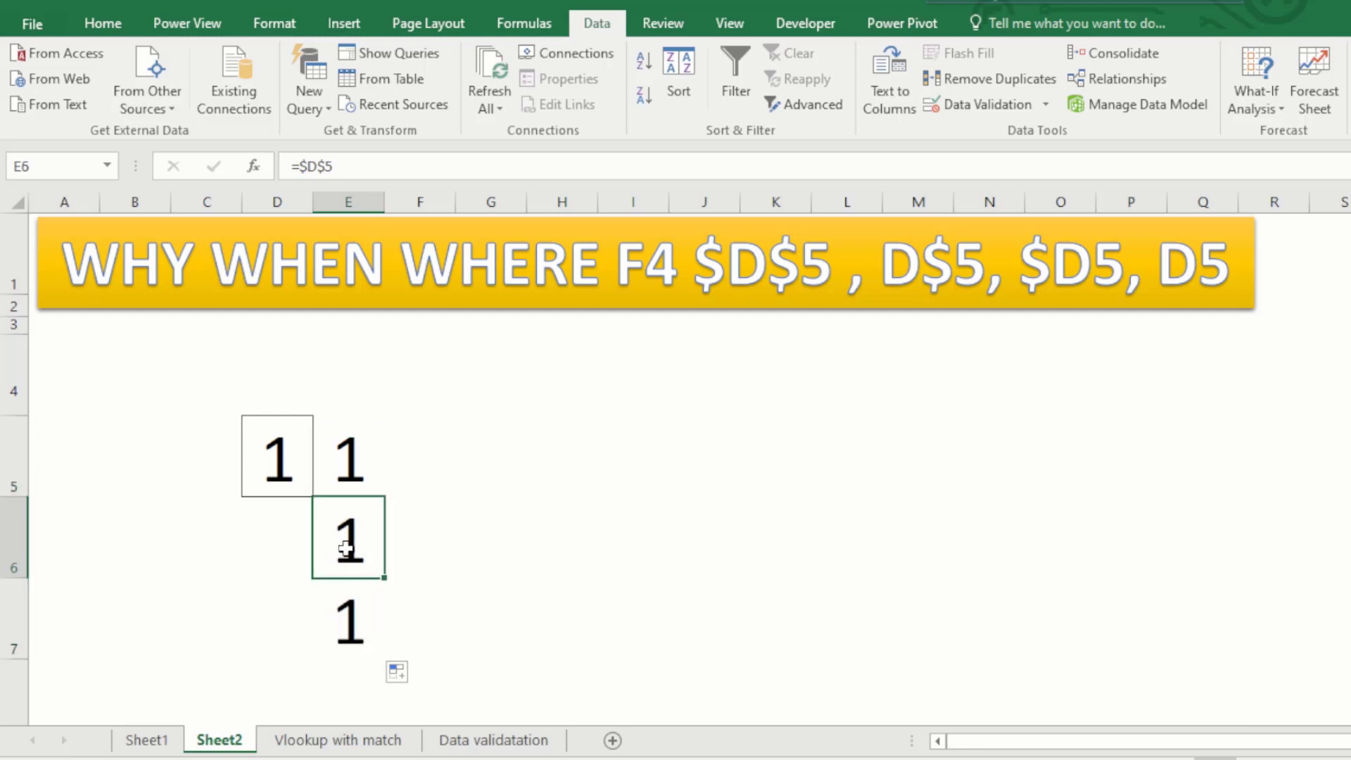
click(347, 615)
click(354, 459)
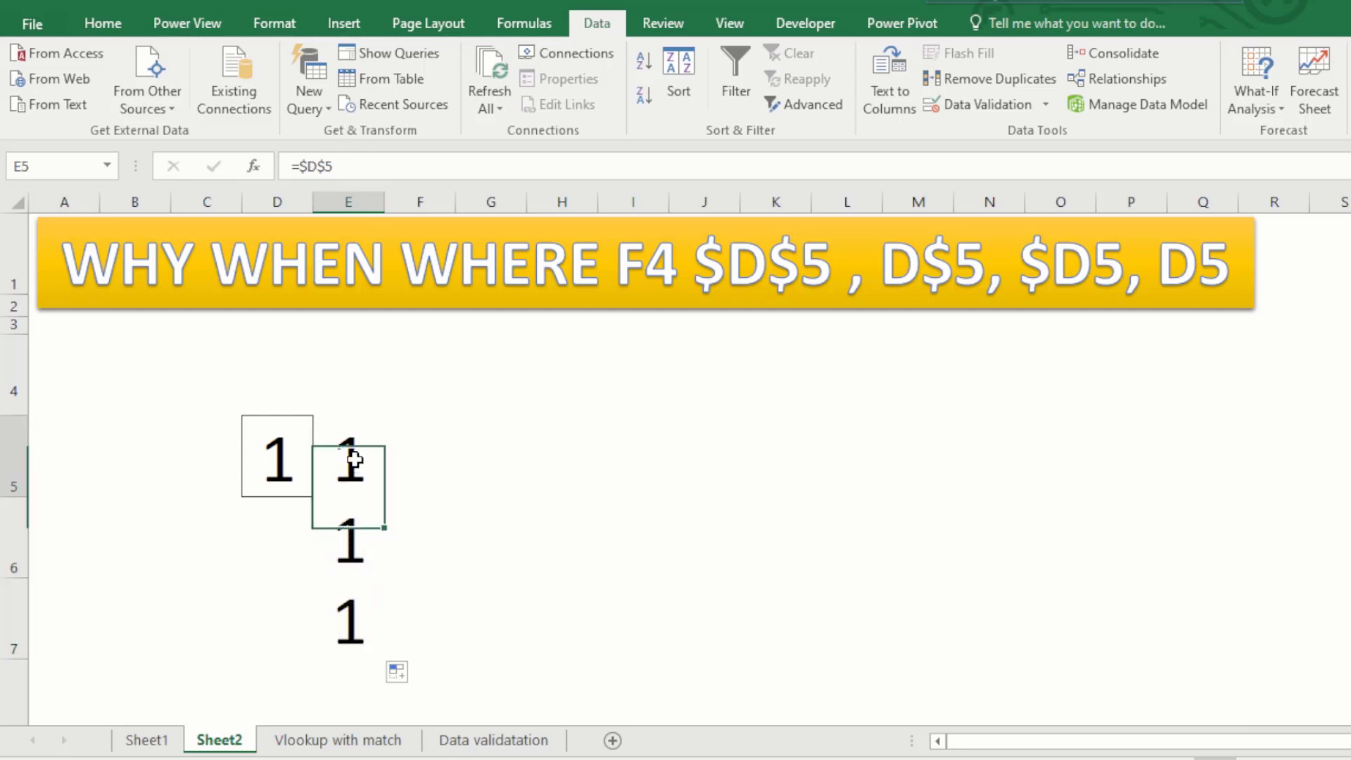
Step: Copy =$D$5 across to I5, check the copies in H5 and I5, then delete F5:I5
drag(384, 496, 437, 497)
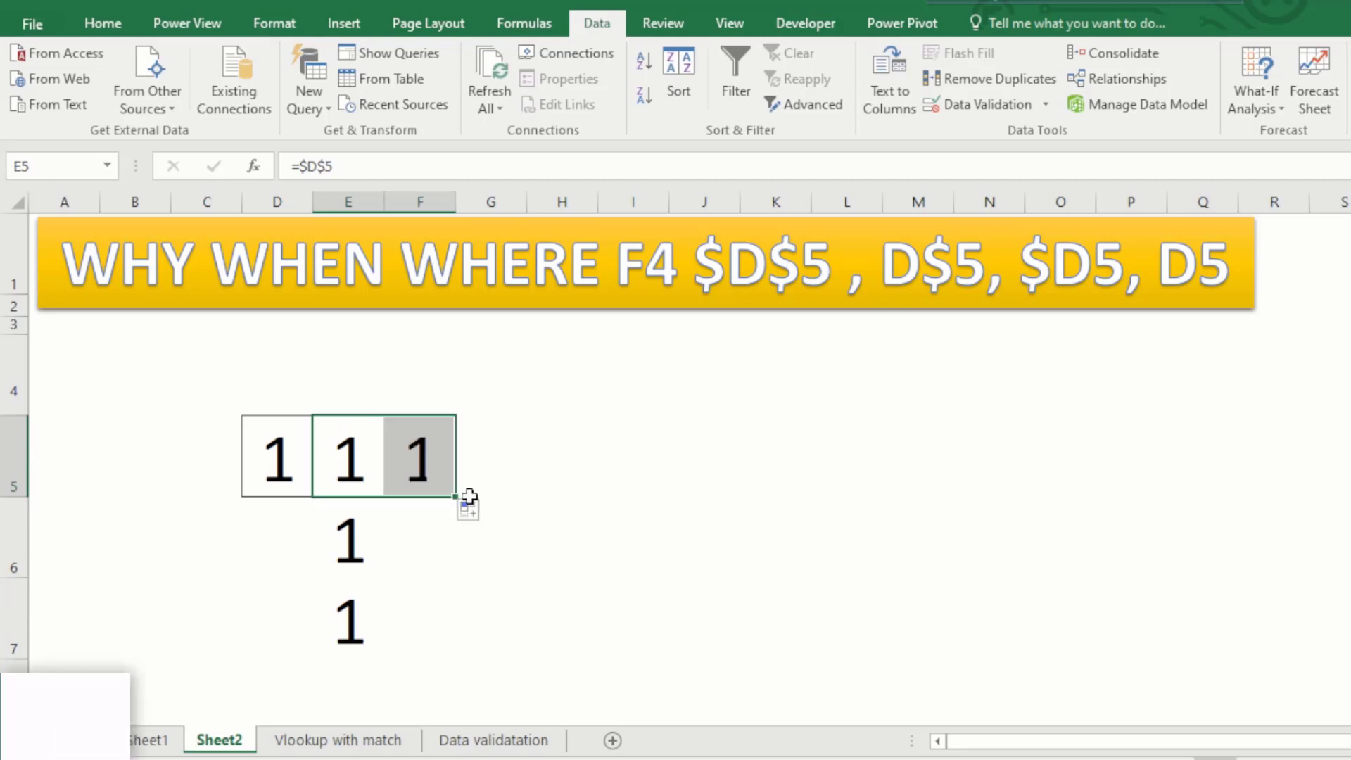
click(419, 467)
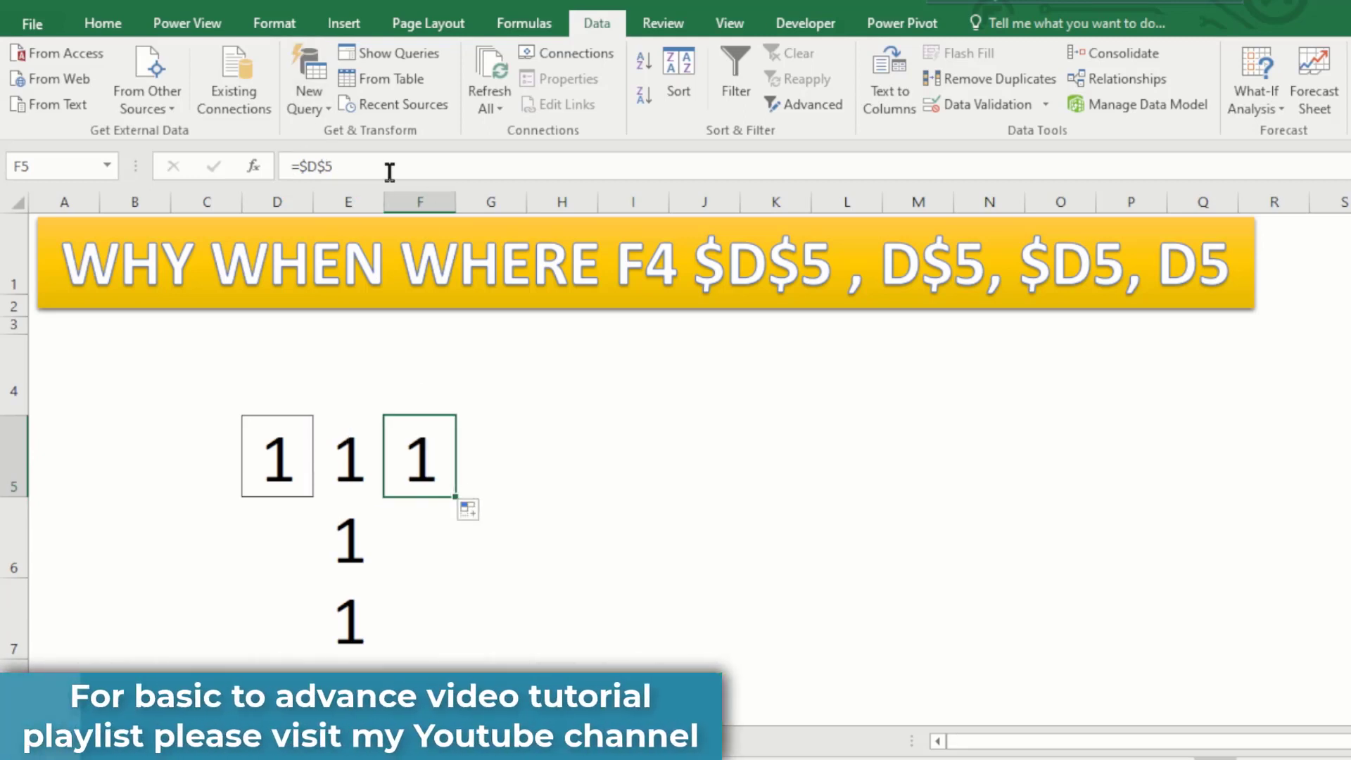
drag(455, 495, 649, 504)
click(639, 464)
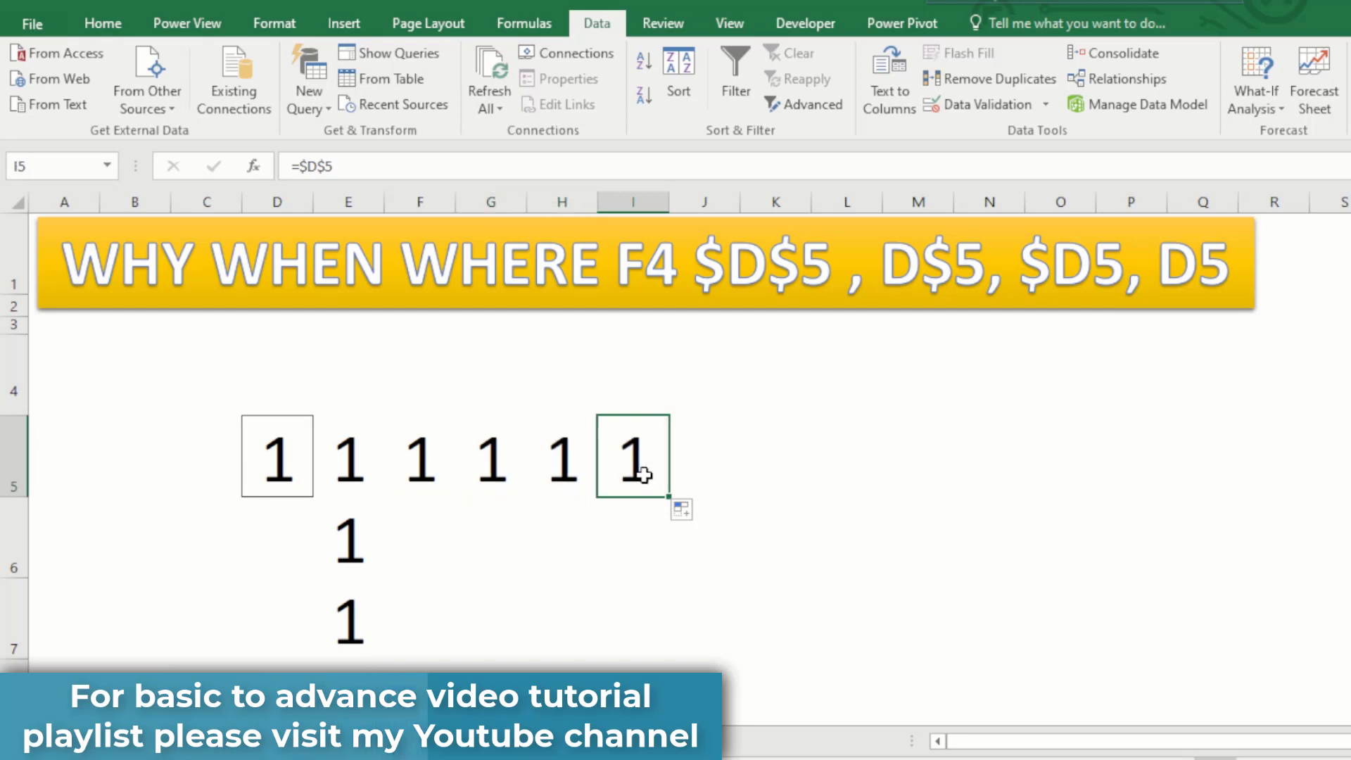
click(567, 458)
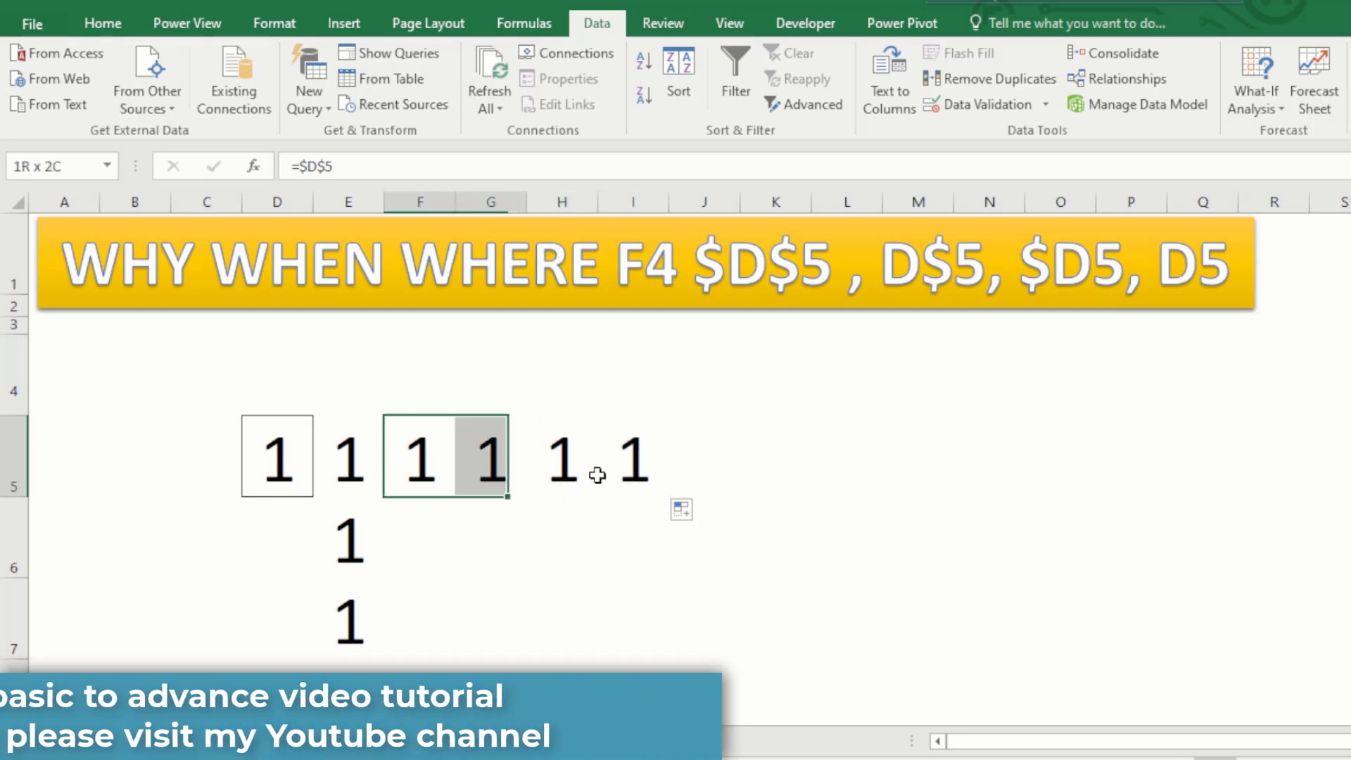
drag(448, 461, 636, 486)
key(Delete)
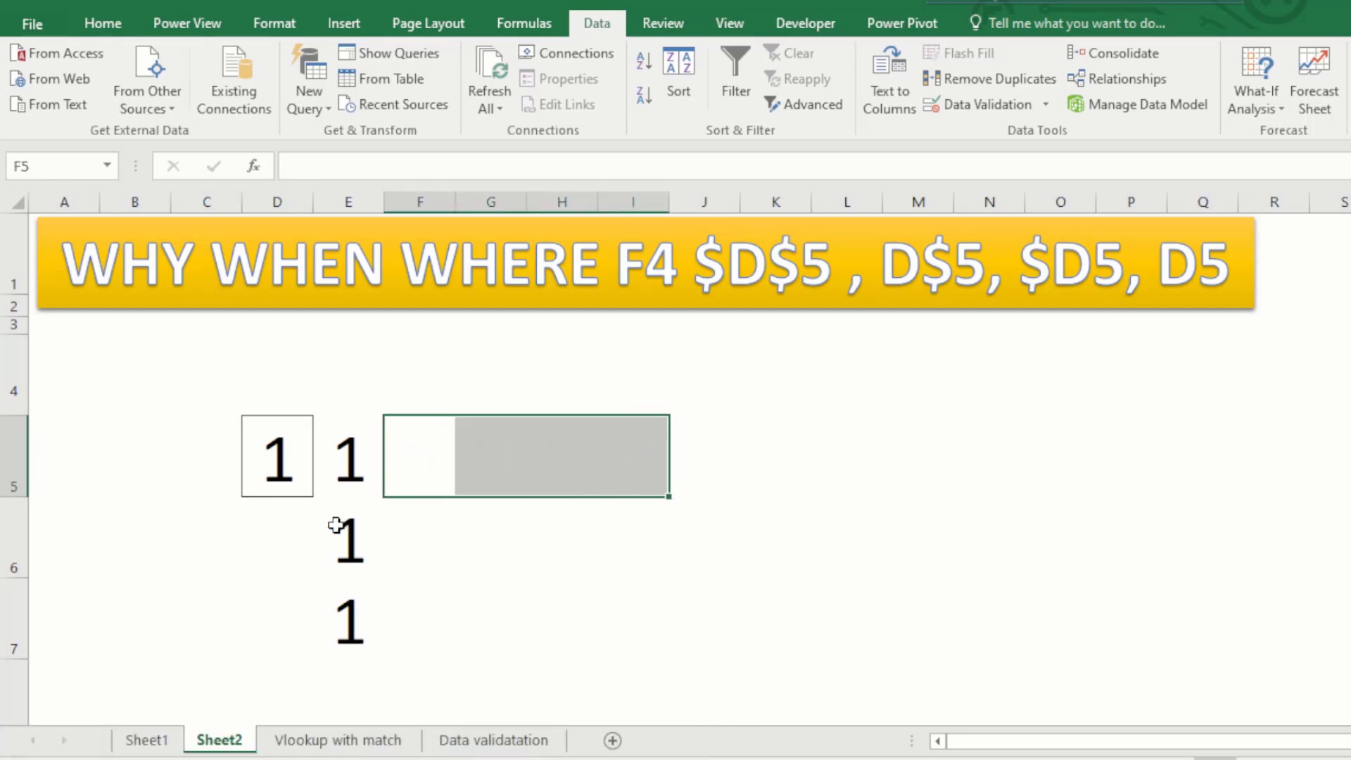
Step: Delete the copies in E6:E7 and change E5 to the row-locked =D$5
click(335, 525)
drag(335, 525, 348, 619)
key(Delete)
click(358, 434)
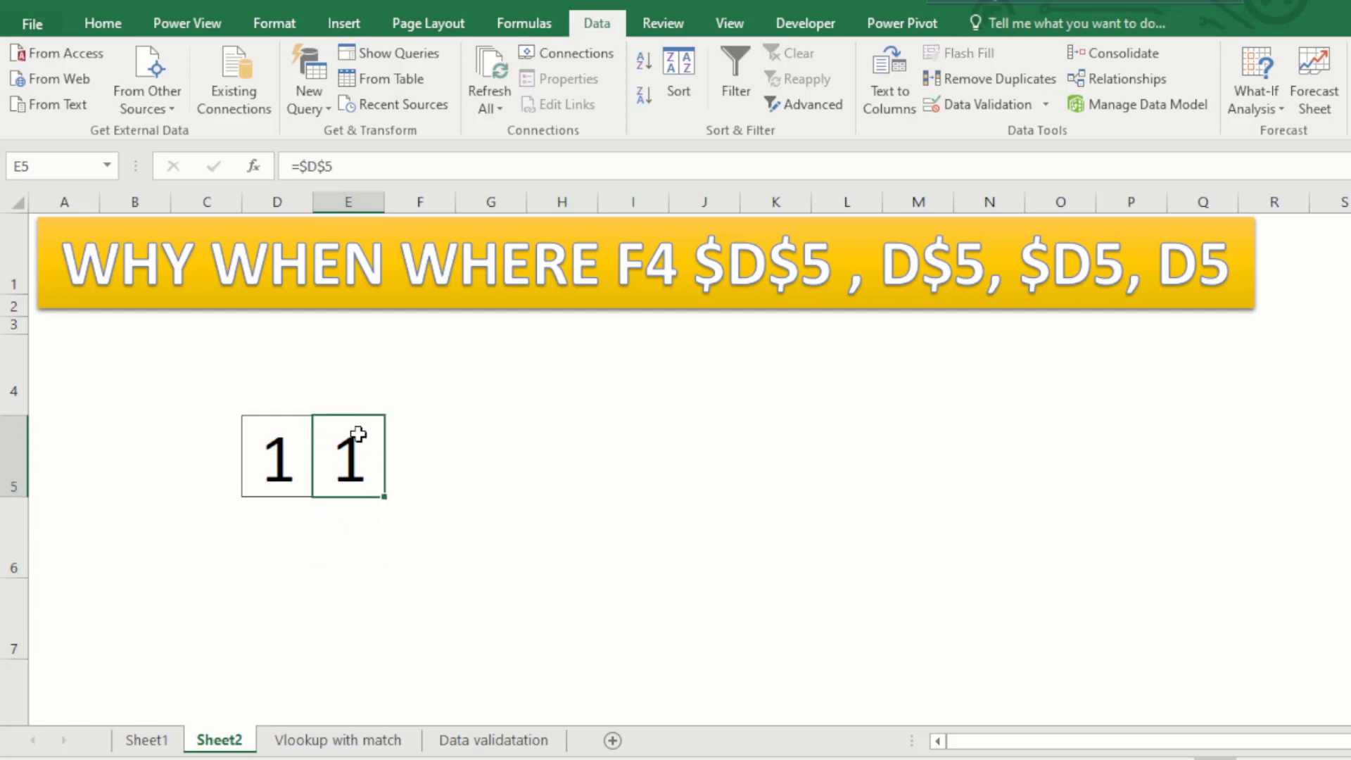
click(350, 167)
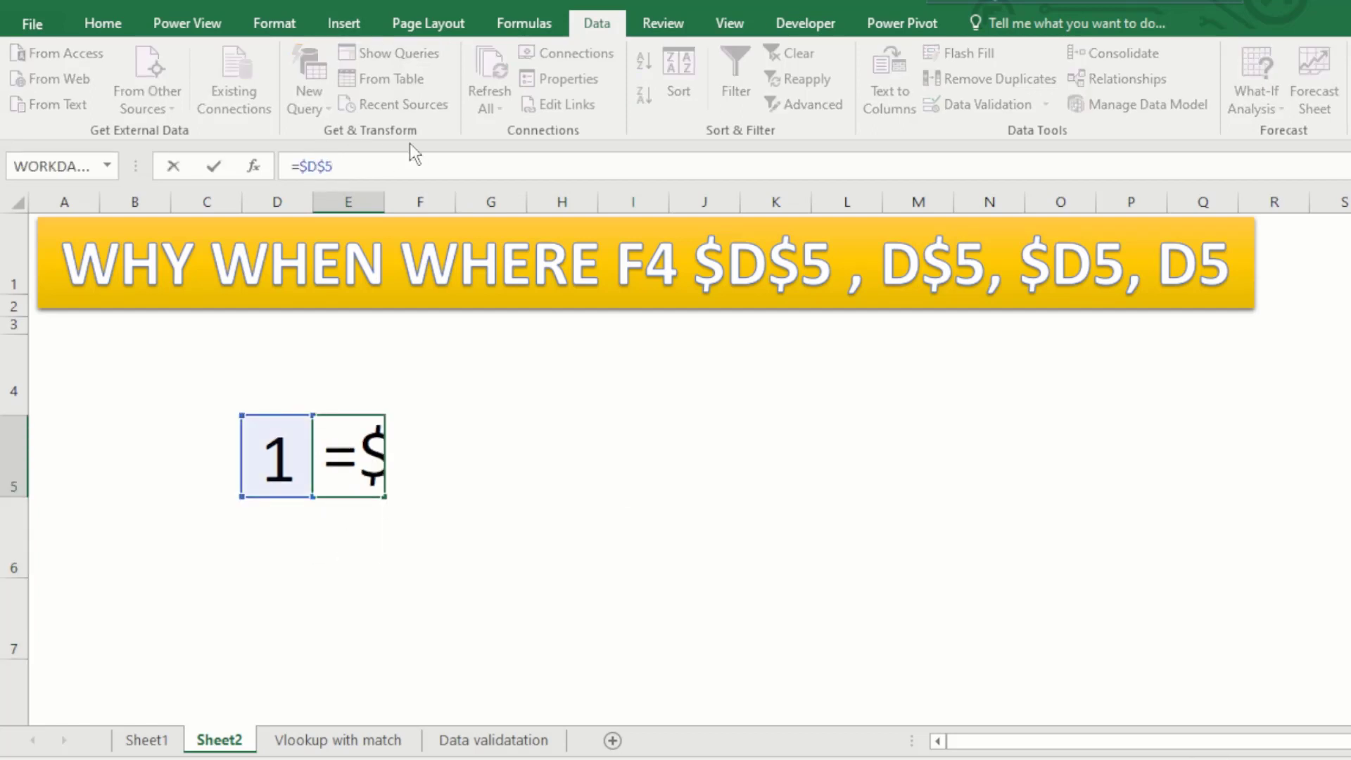
key(F4)
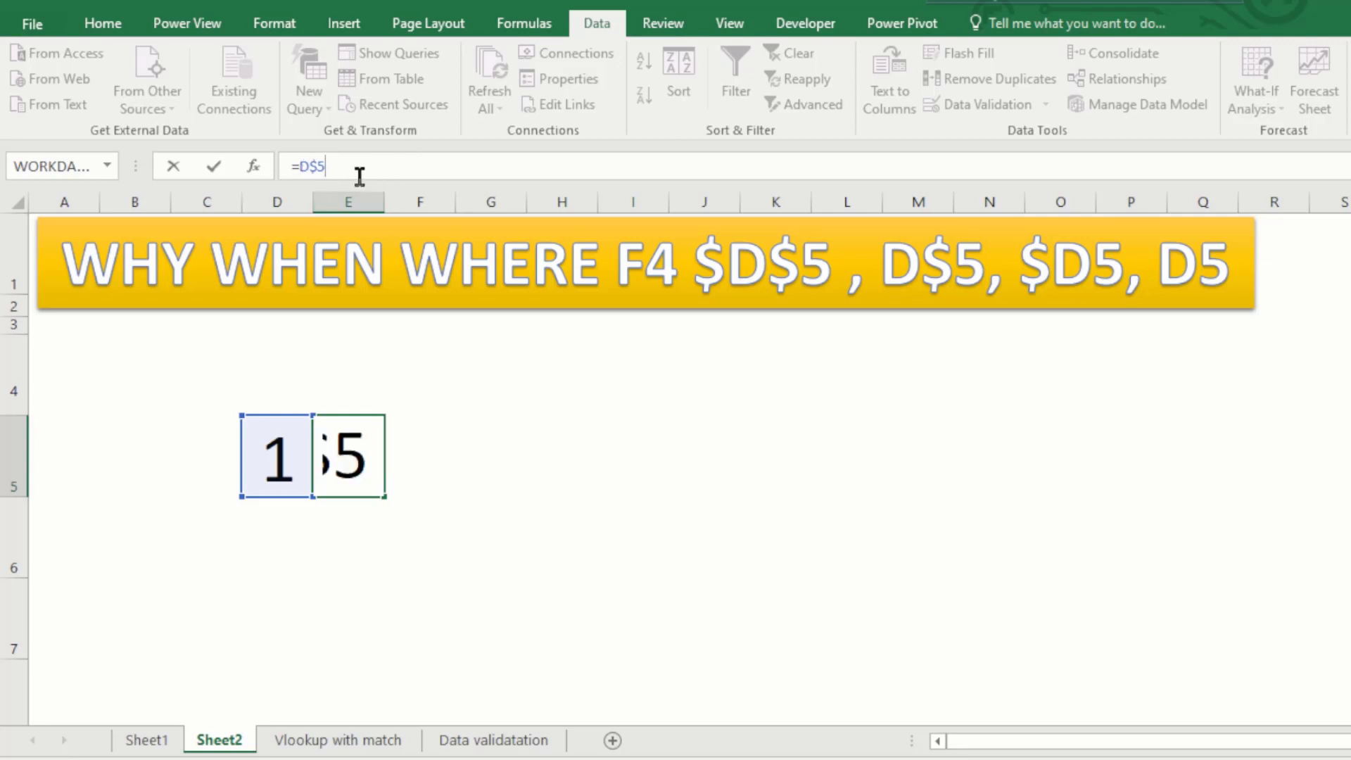
key(Return)
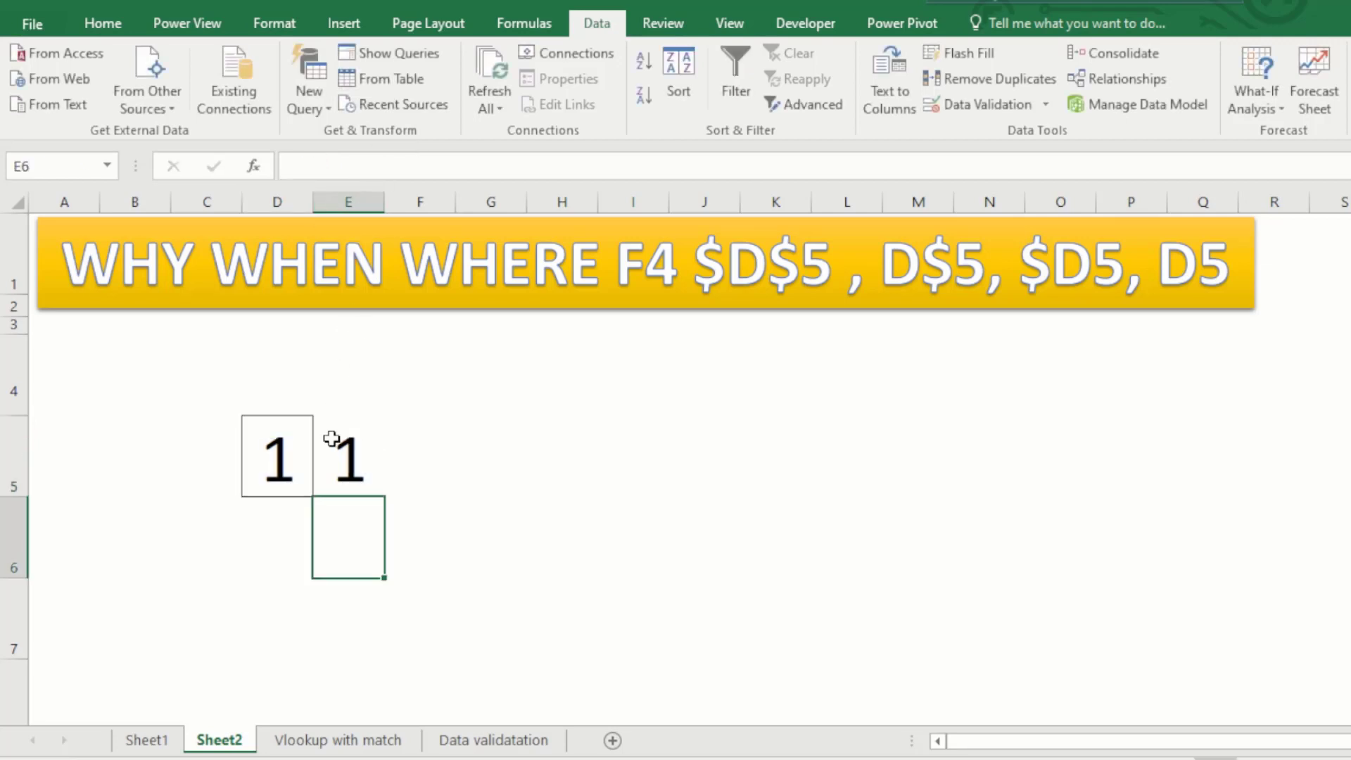
Step: Fill =D$5 across F5:I5 and check that F5, G5 and H5 reference their left neighbours
click(341, 457)
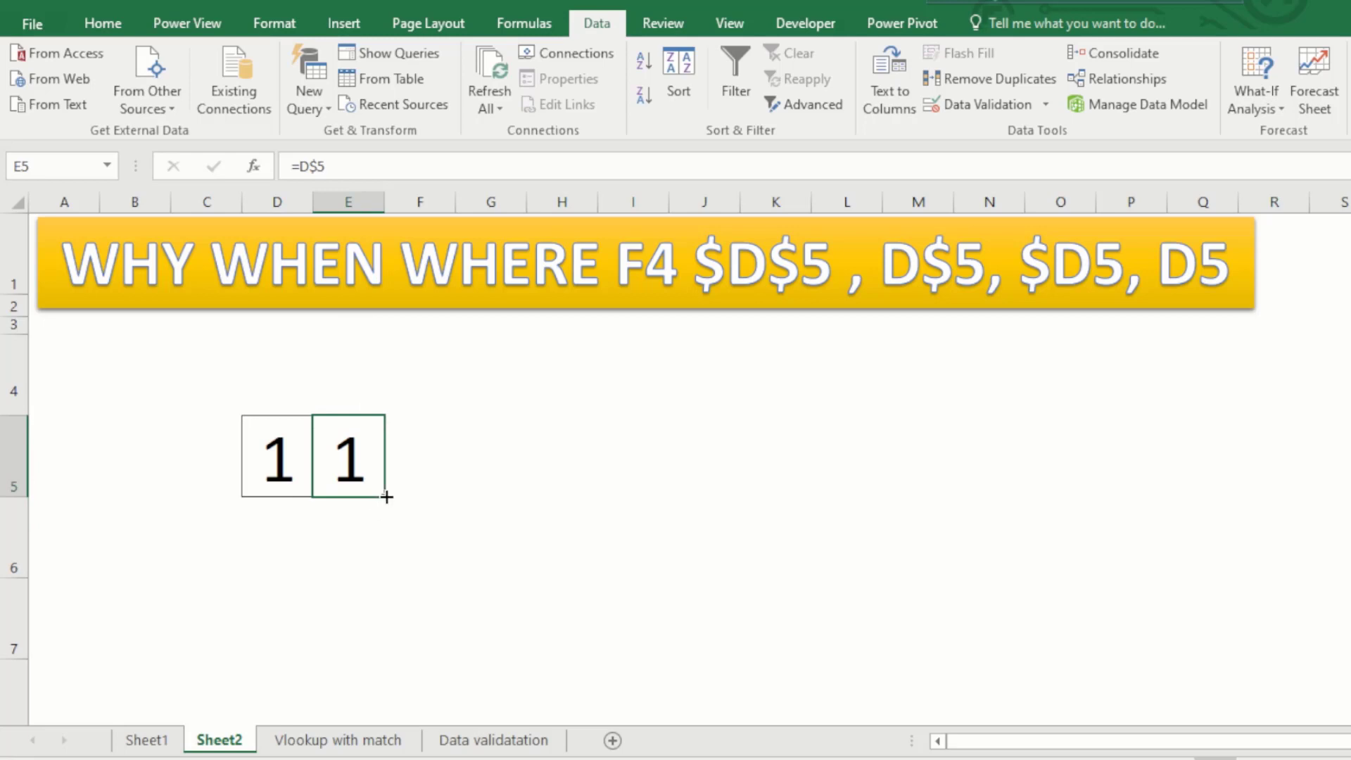
drag(387, 497, 650, 484)
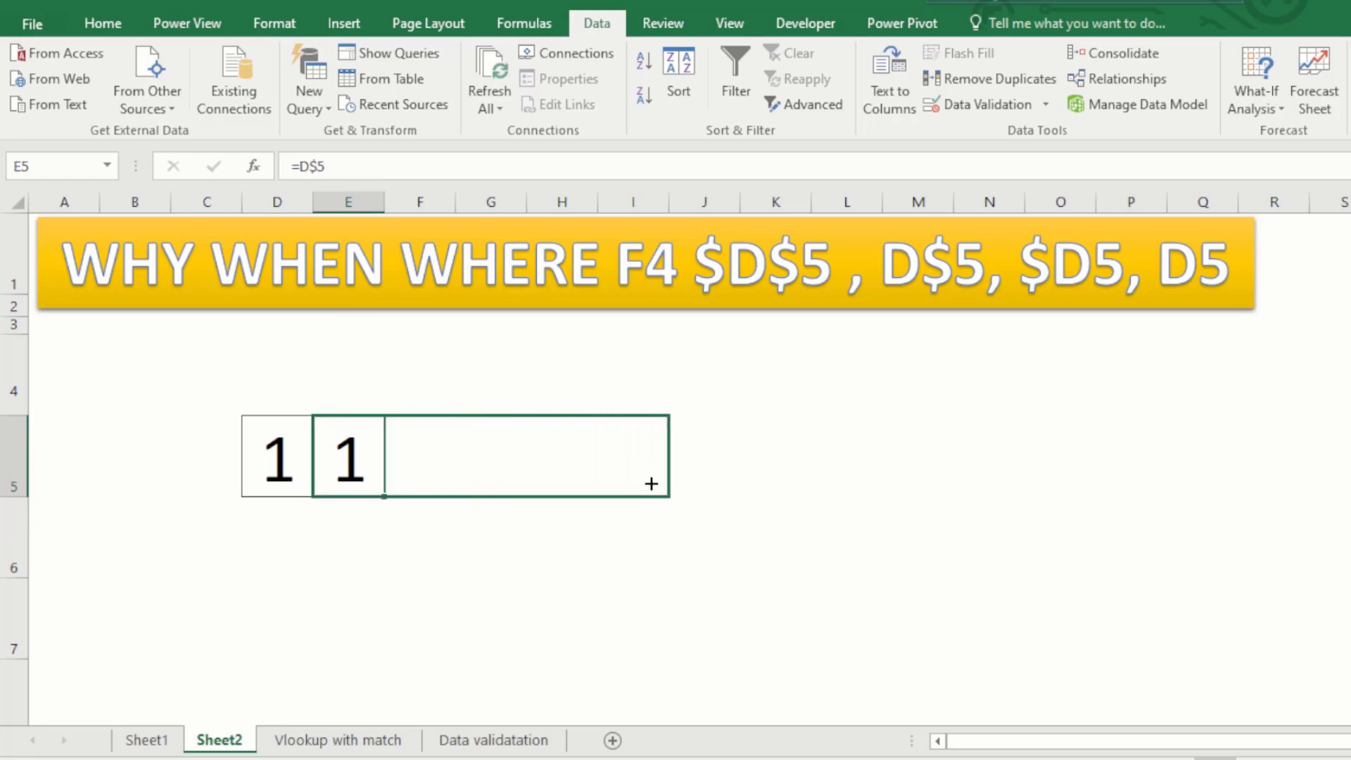
drag(651, 483, 643, 483)
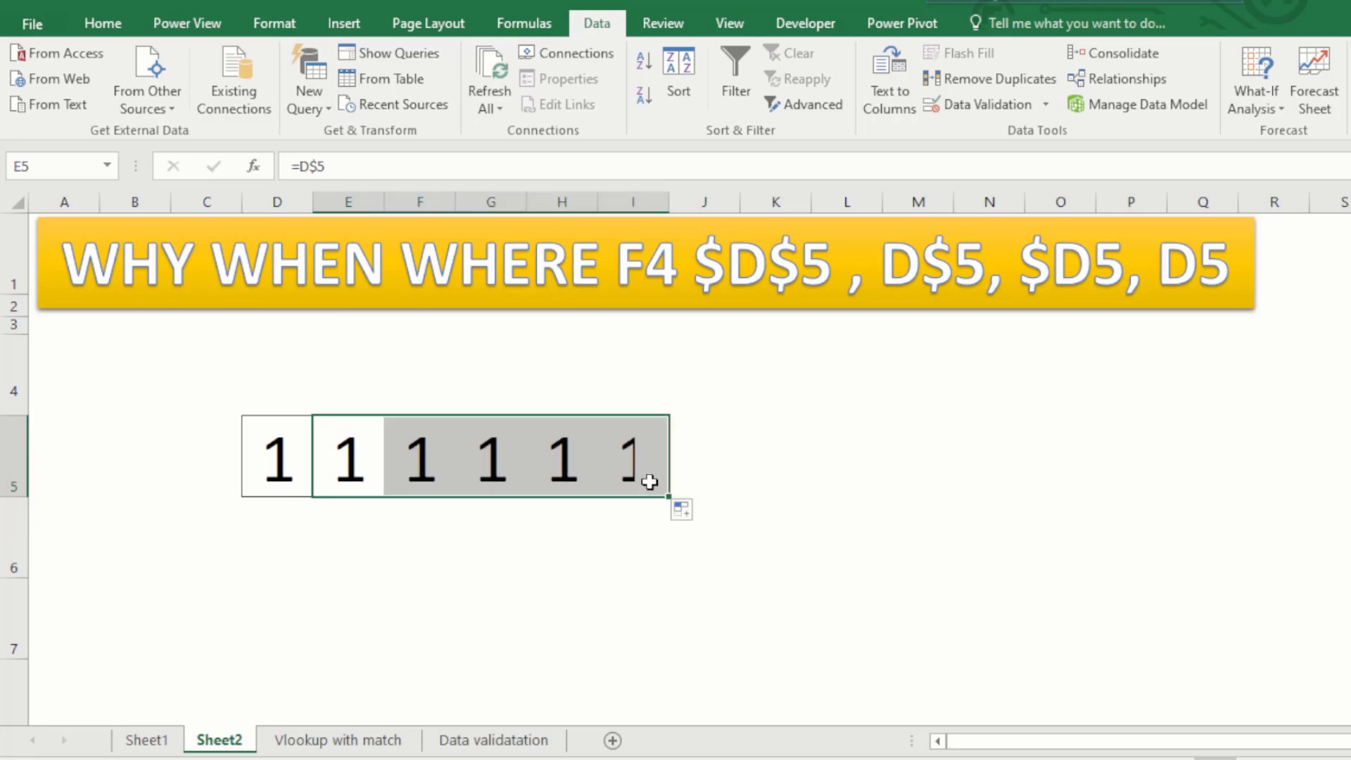
click(450, 461)
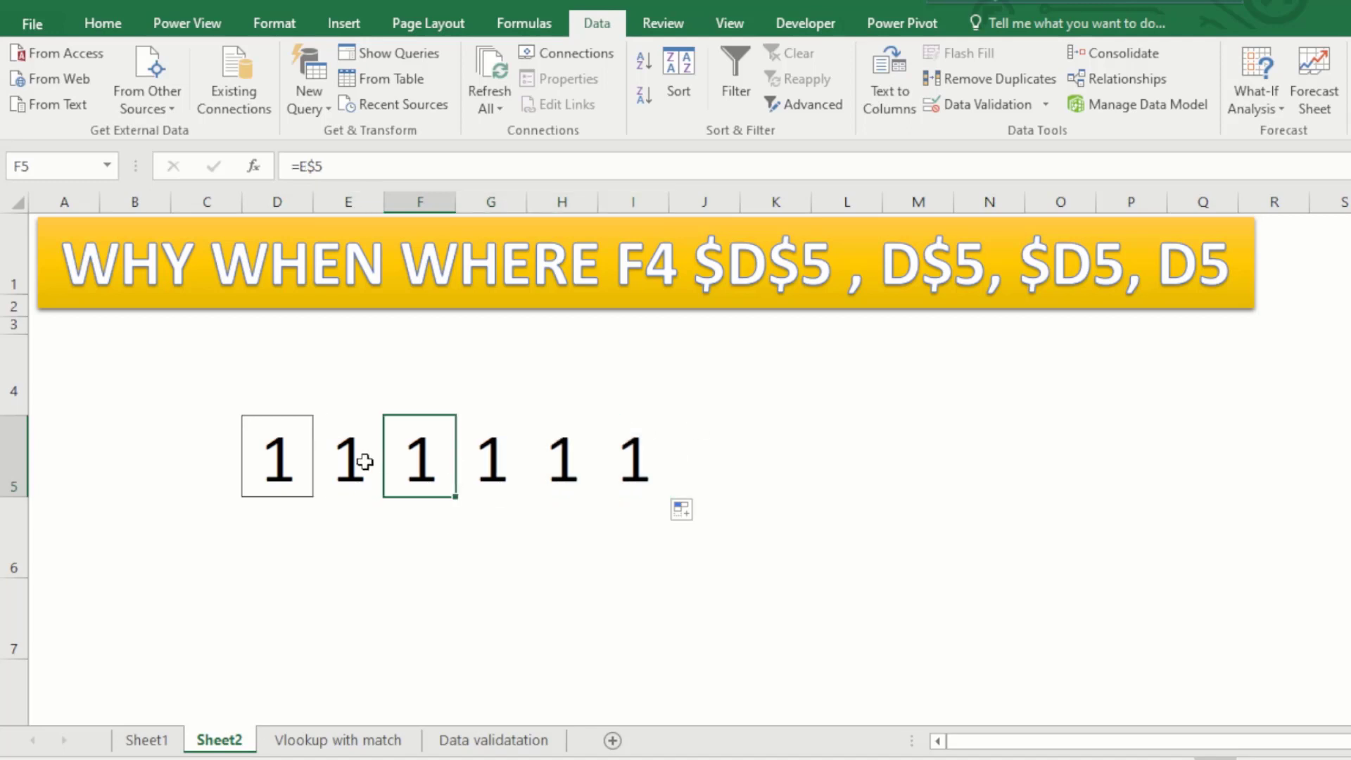
click(467, 465)
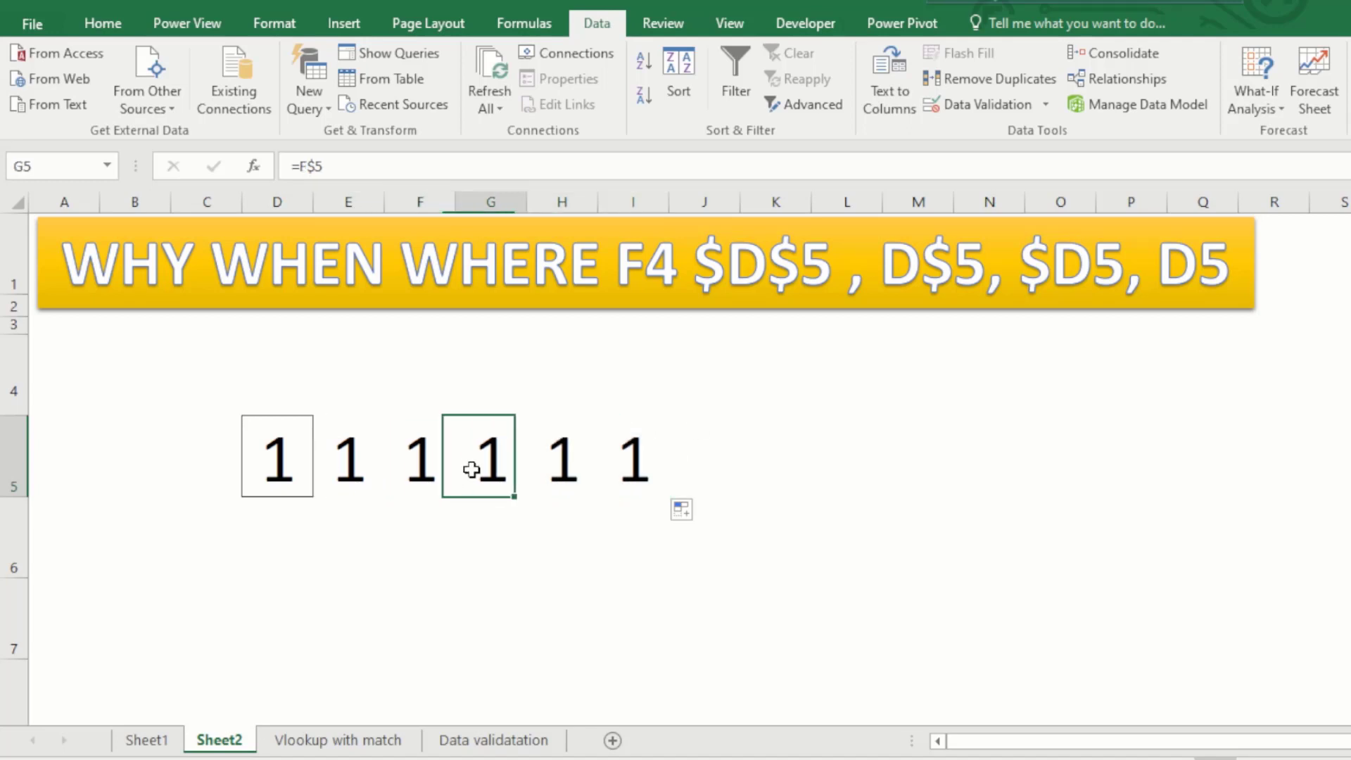
click(553, 466)
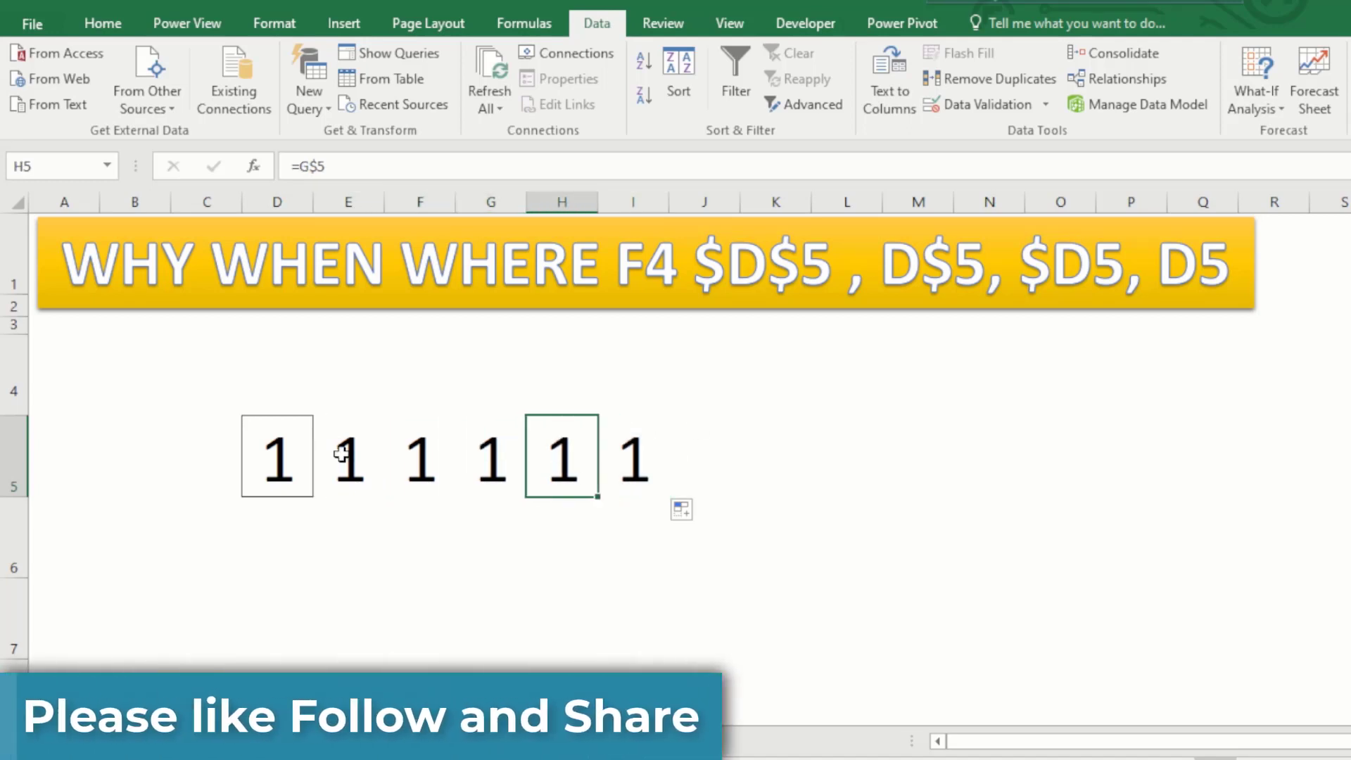
click(365, 477)
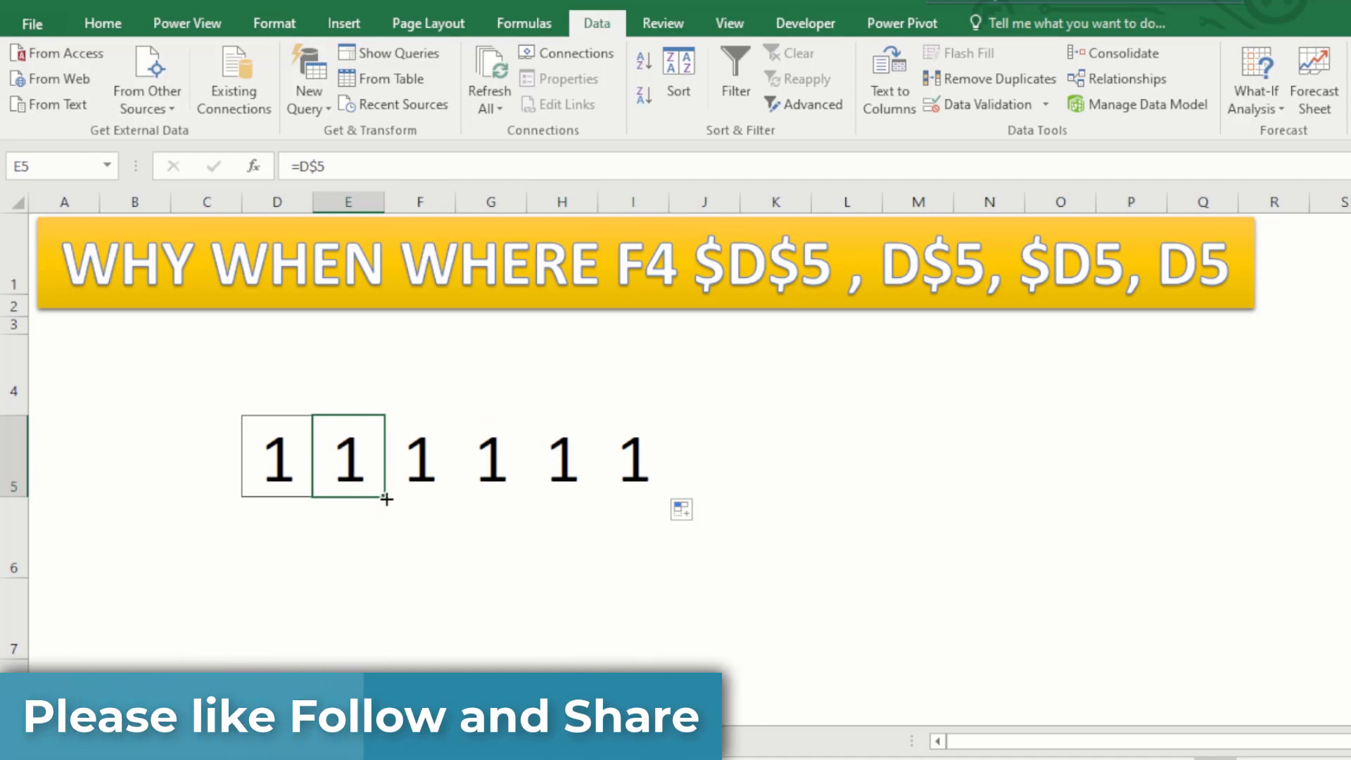
Step: Fill =D$5 down to E6:E7, compare their formulas with D5 and E5, and reopen E5's formula for editing
drag(386, 498, 391, 633)
click(353, 532)
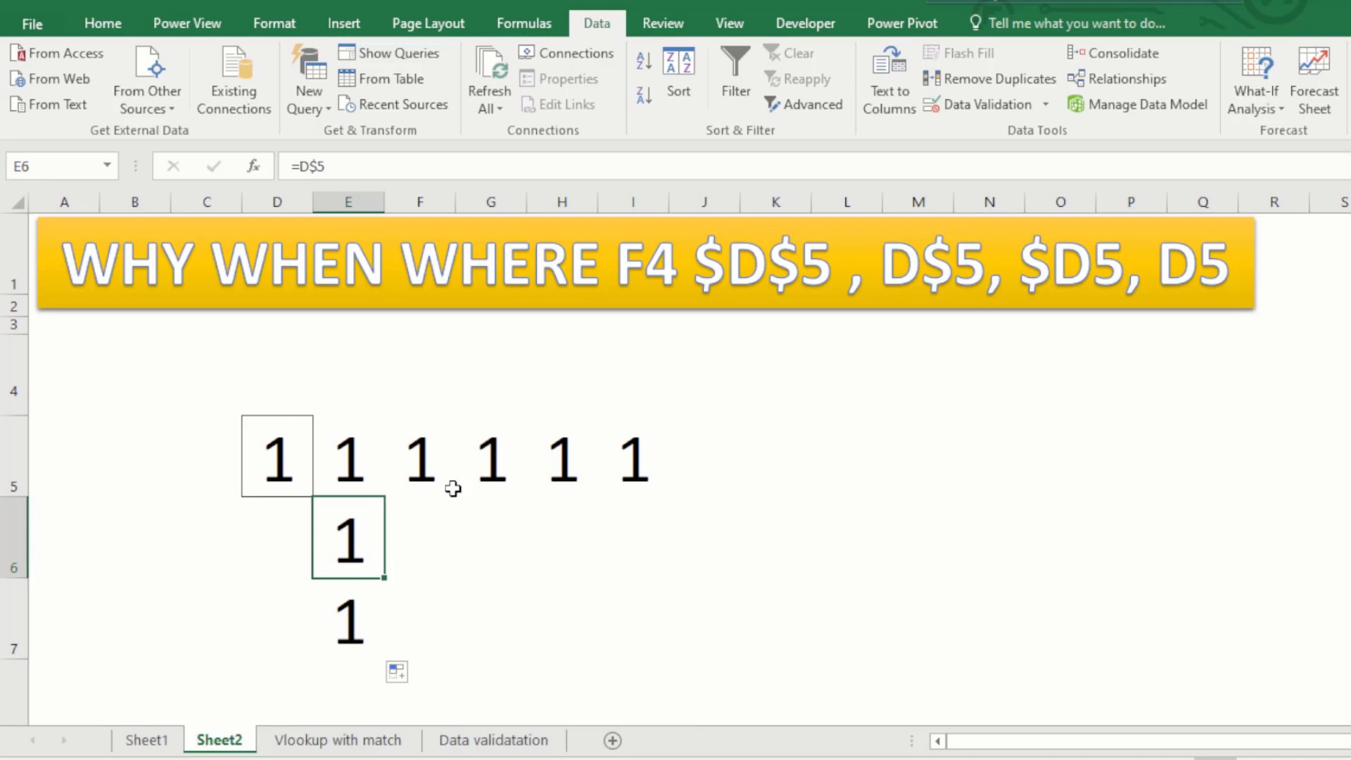
click(363, 608)
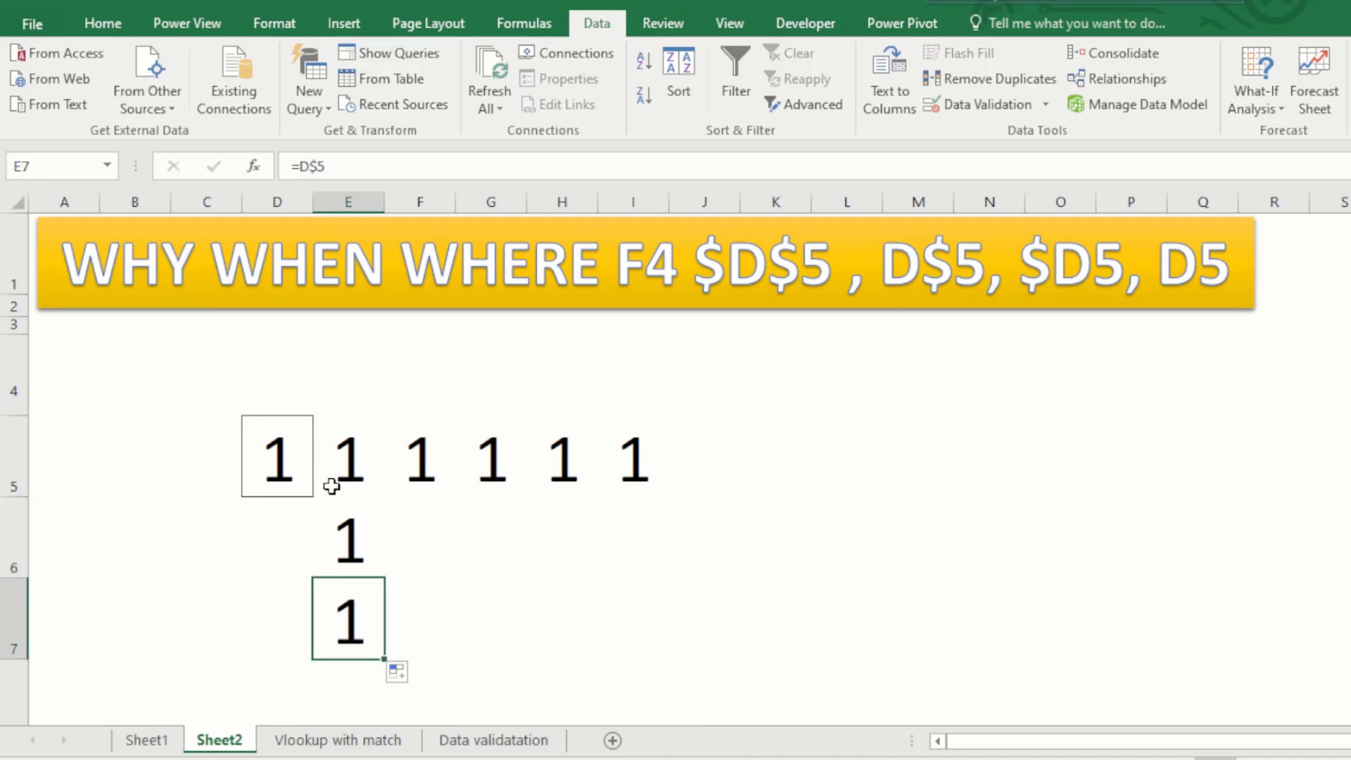
click(290, 466)
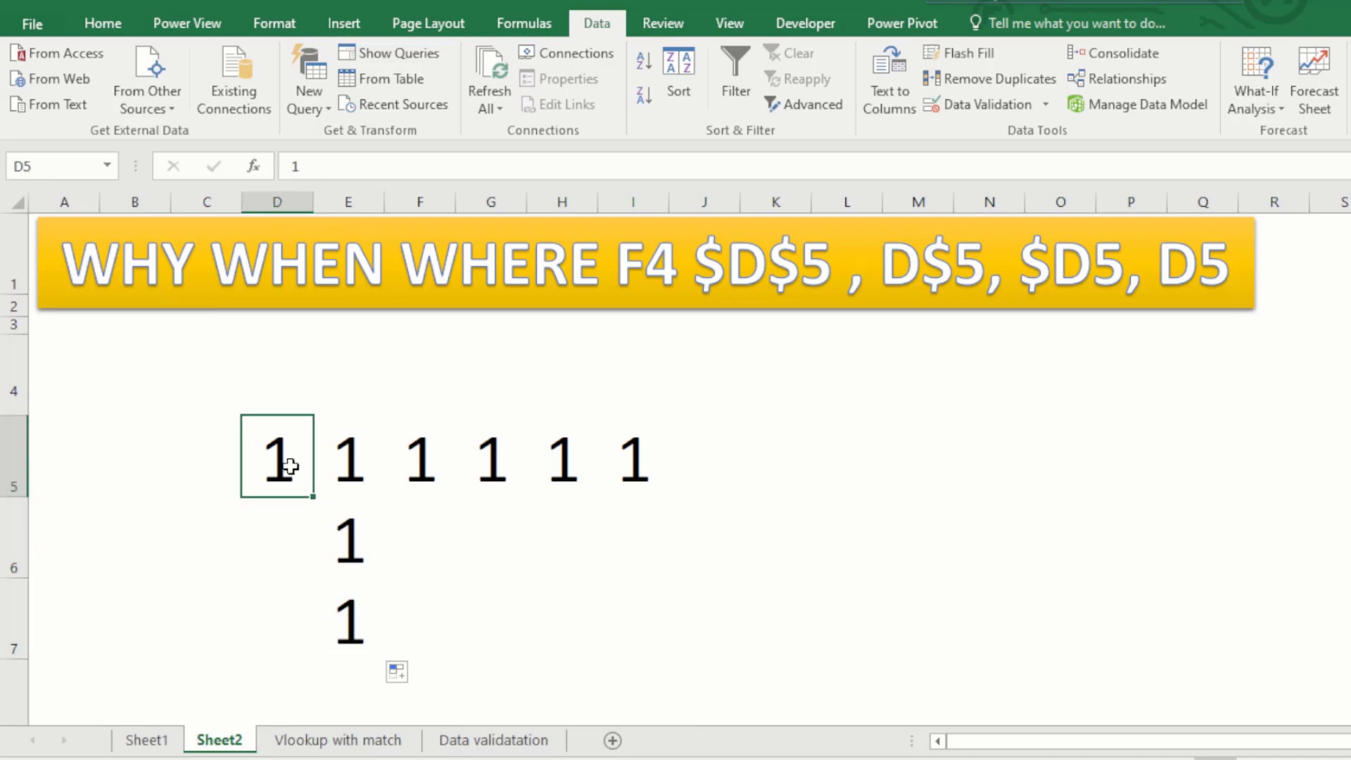
click(351, 545)
click(349, 619)
click(350, 457)
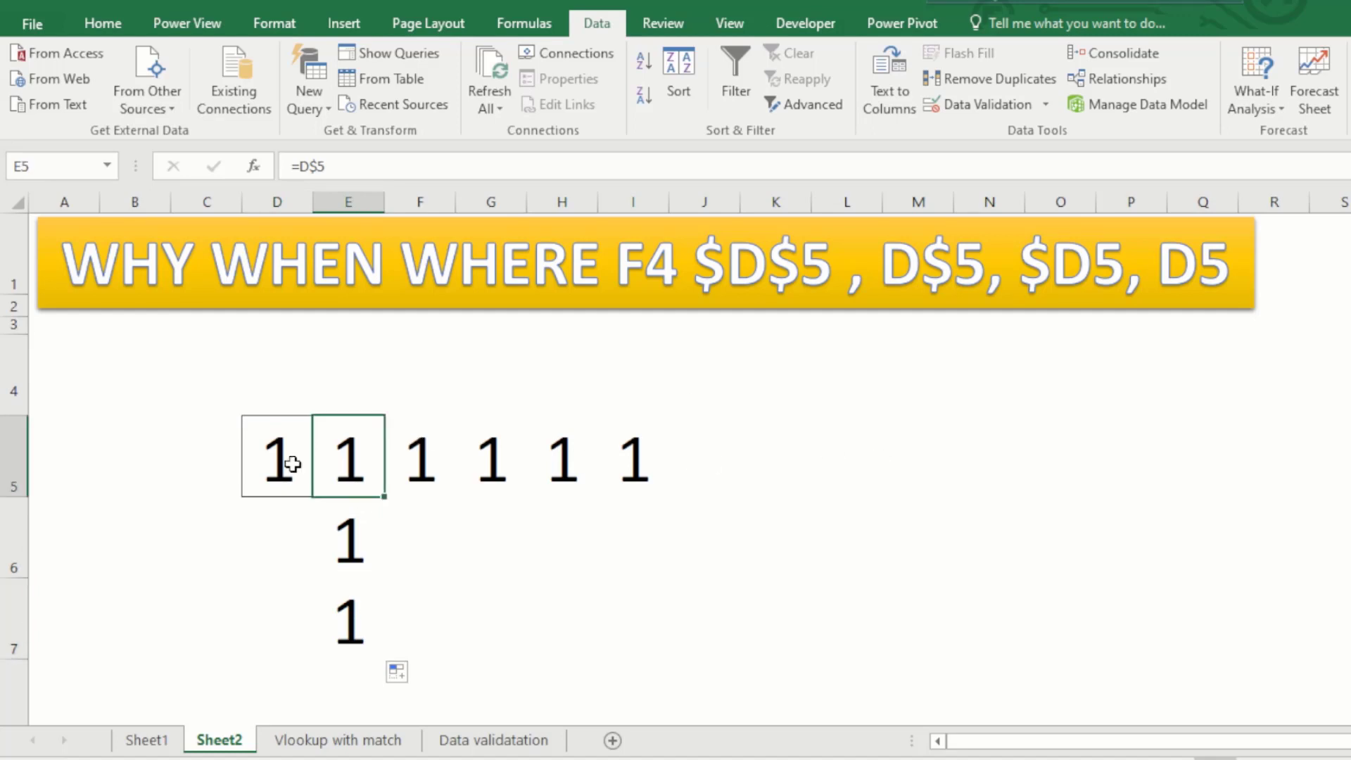
click(292, 464)
click(344, 454)
click(338, 175)
Step: Make E5 =$D5 and fill it across F5:I5, checking each copy still references $D5
key(F4)
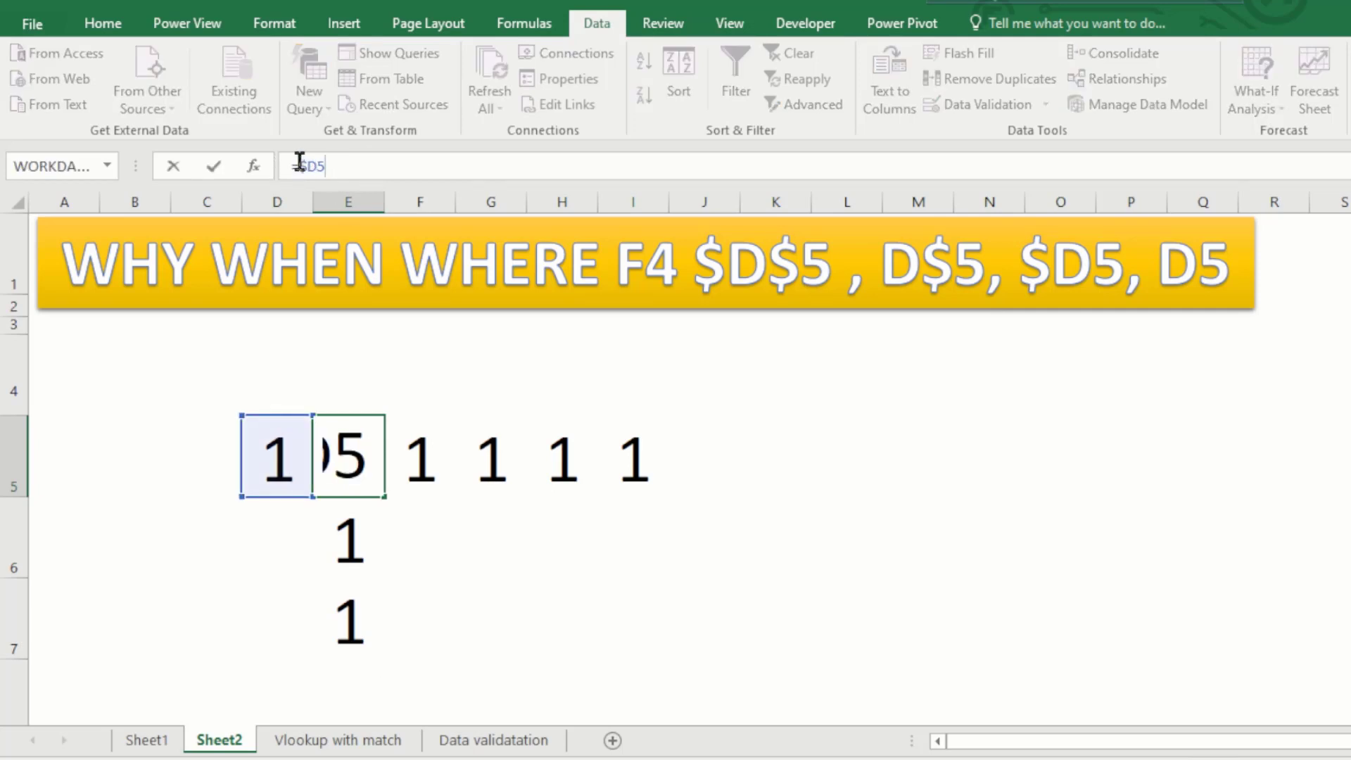
key(Return)
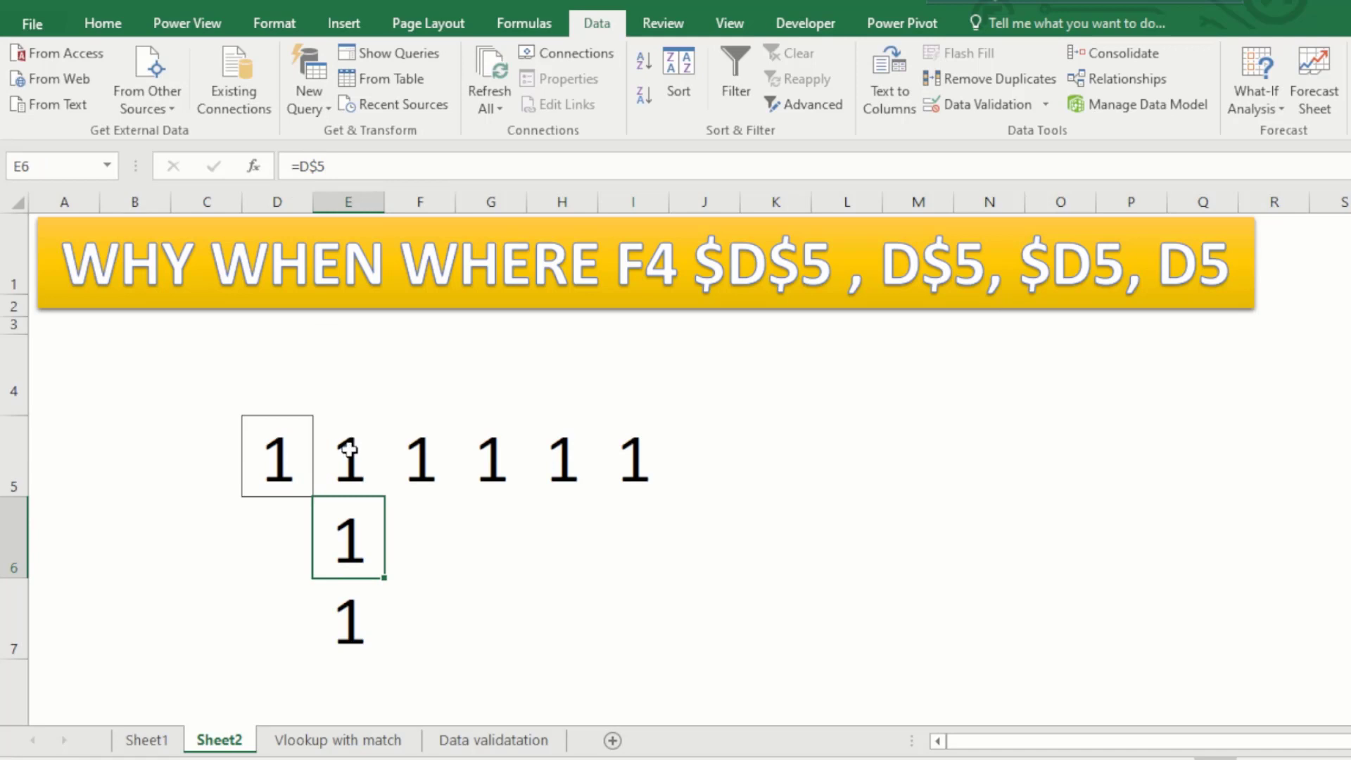
click(349, 449)
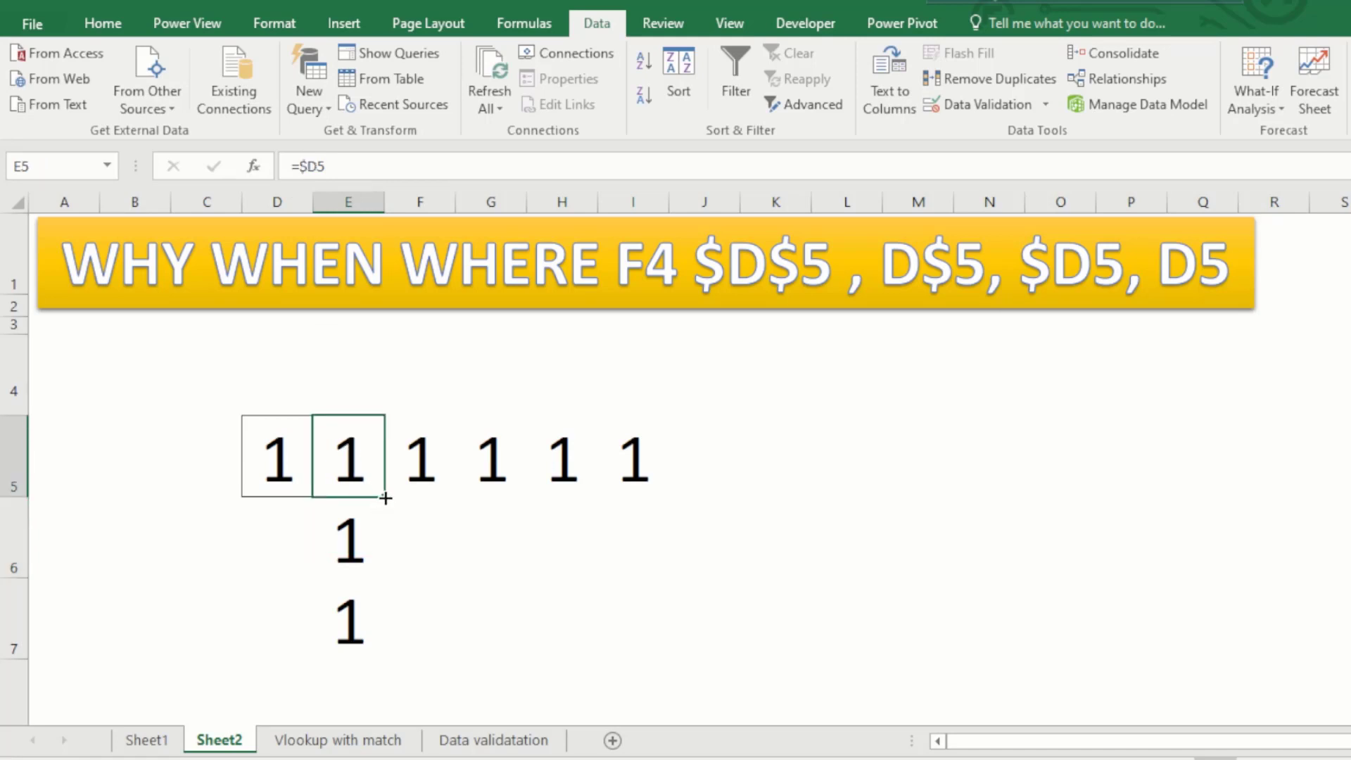
drag(386, 498, 662, 459)
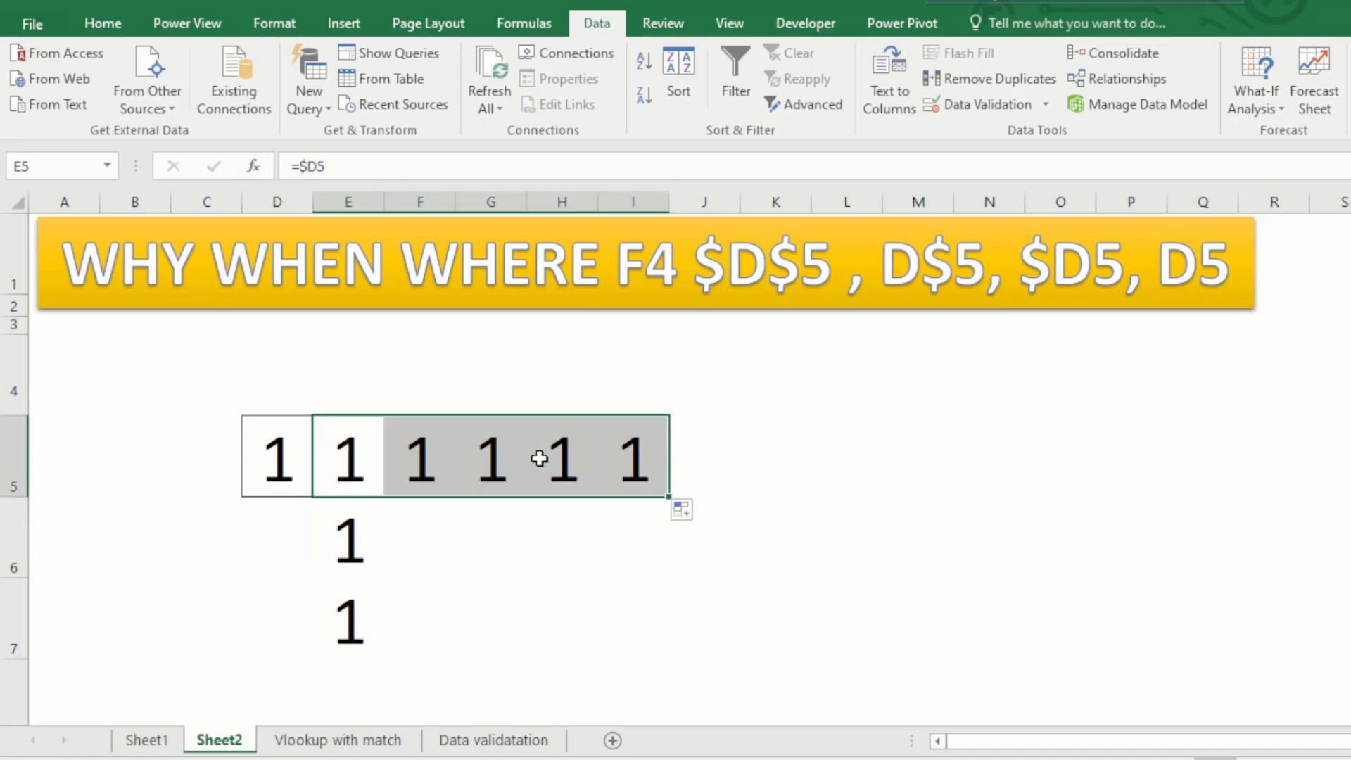
click(448, 462)
click(501, 463)
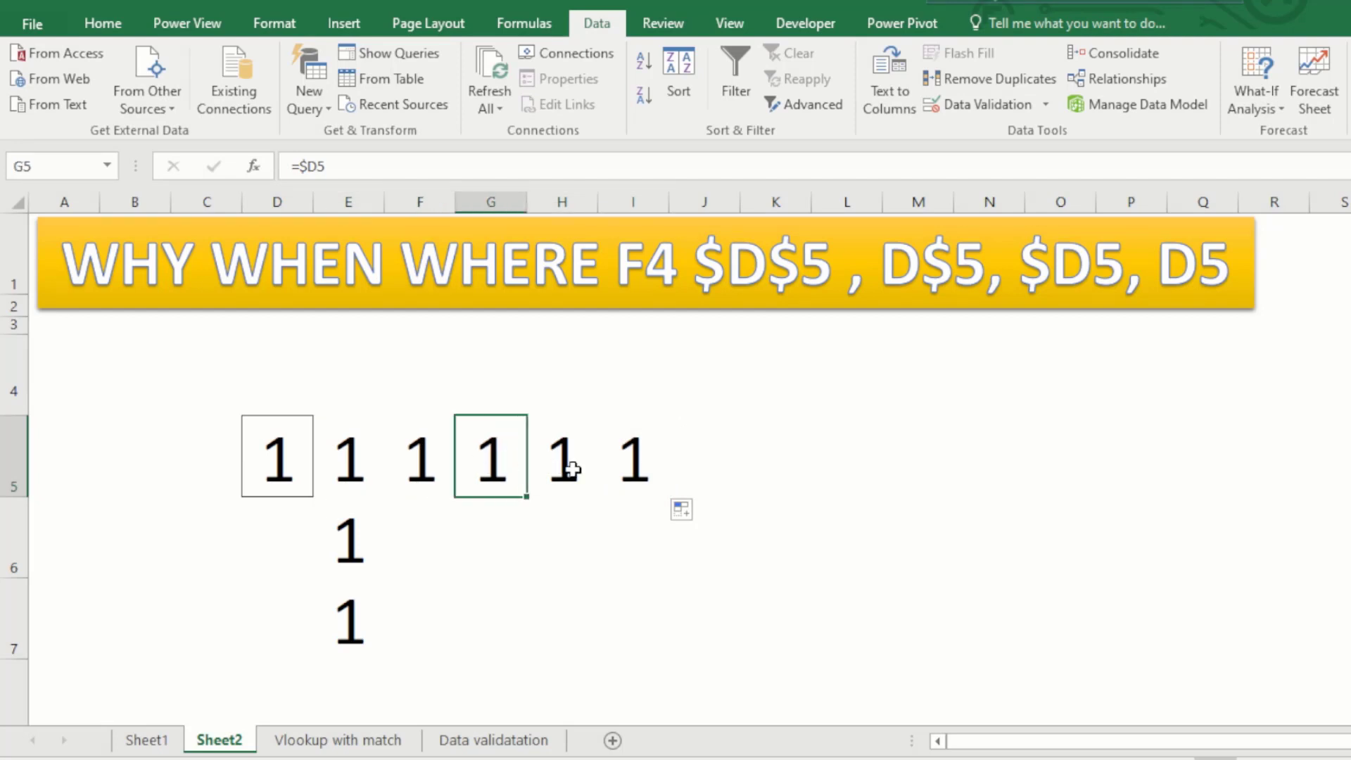
click(573, 461)
click(357, 445)
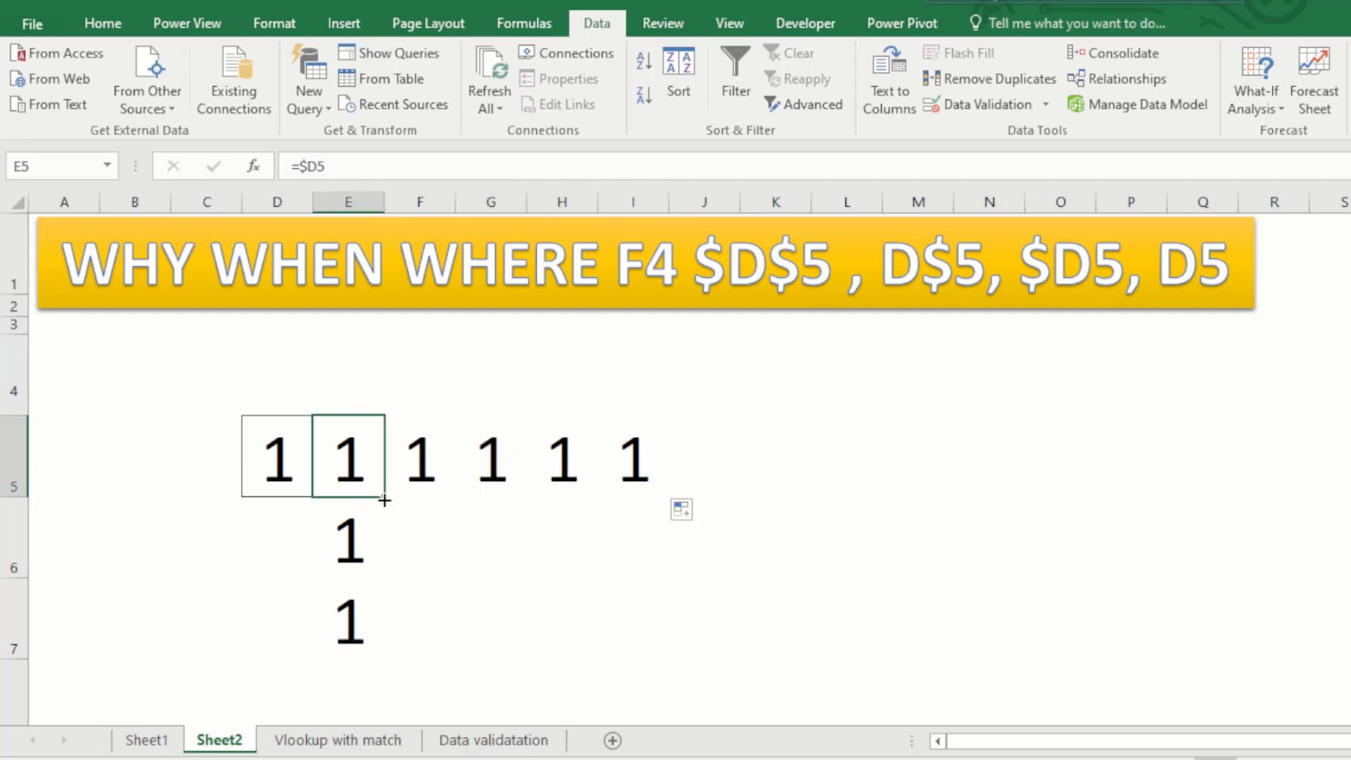
Step: Fill =$D5 down to E7 and compare E5's =$D5 with E6's =$D6 and E7's =$D7
drag(384, 499, 365, 644)
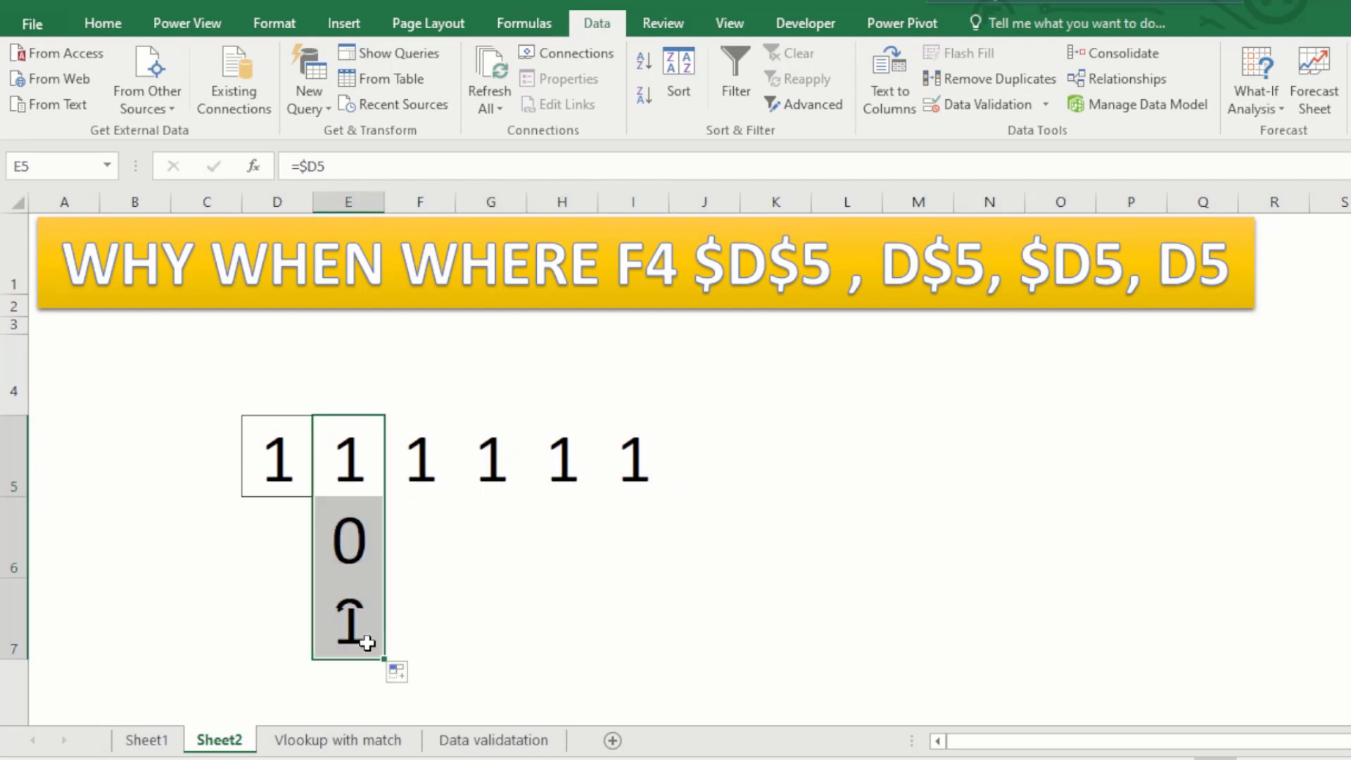
click(351, 524)
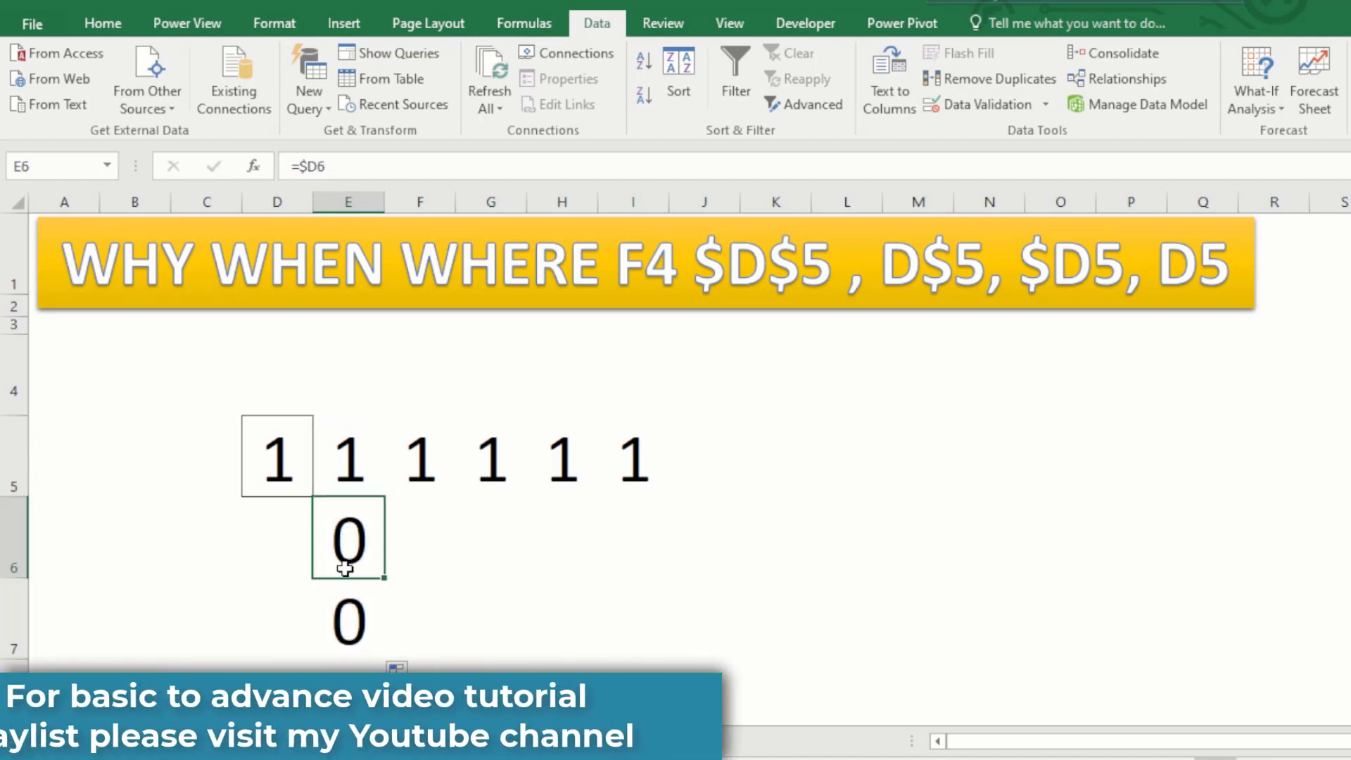
click(347, 612)
click(351, 460)
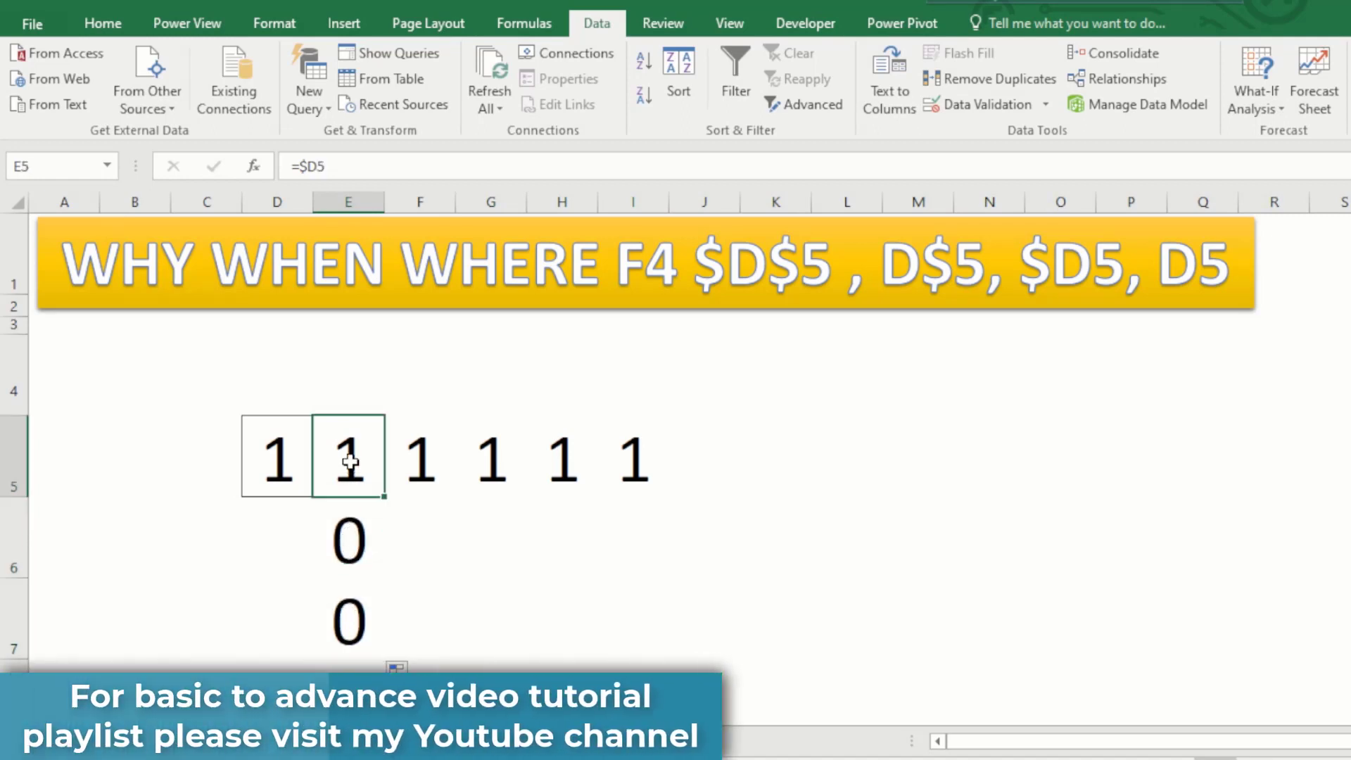
click(357, 559)
click(356, 444)
click(351, 541)
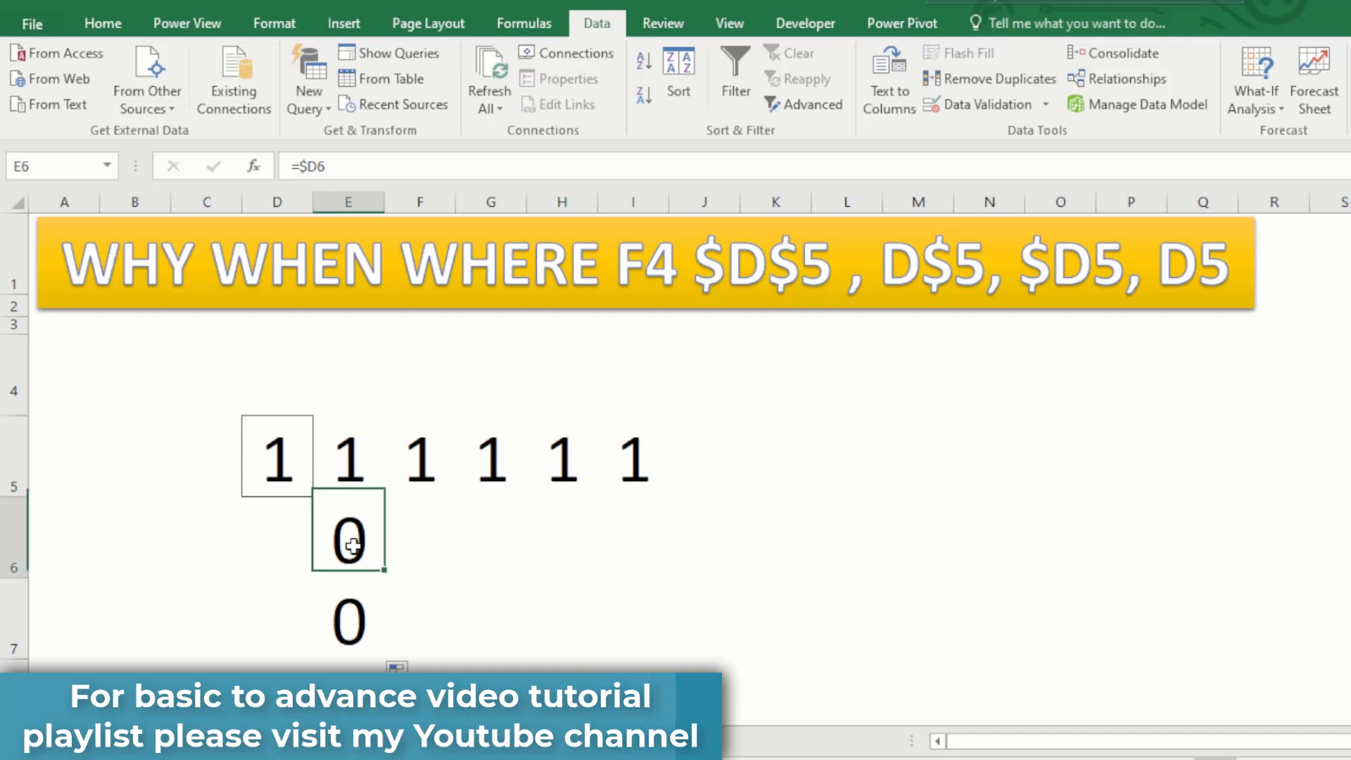
click(353, 465)
click(347, 536)
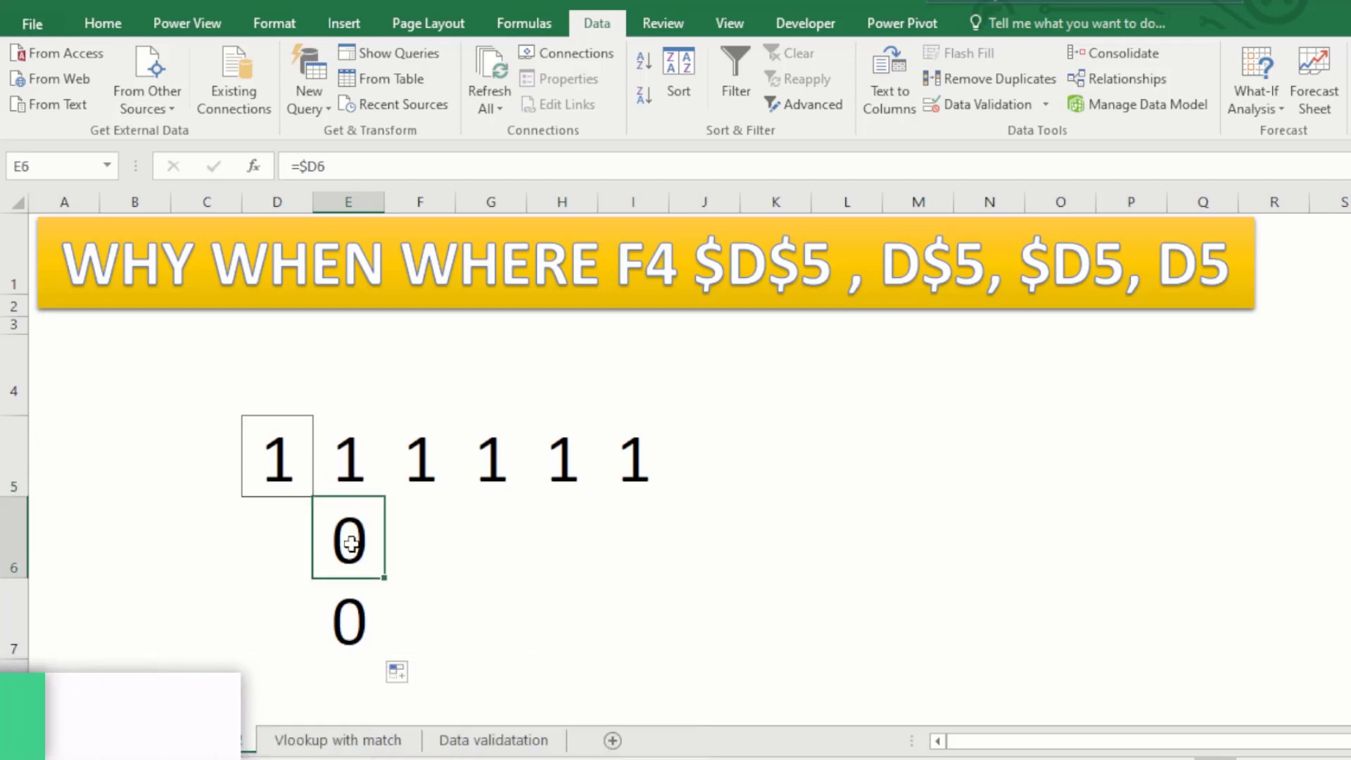
click(347, 619)
click(347, 532)
click(349, 442)
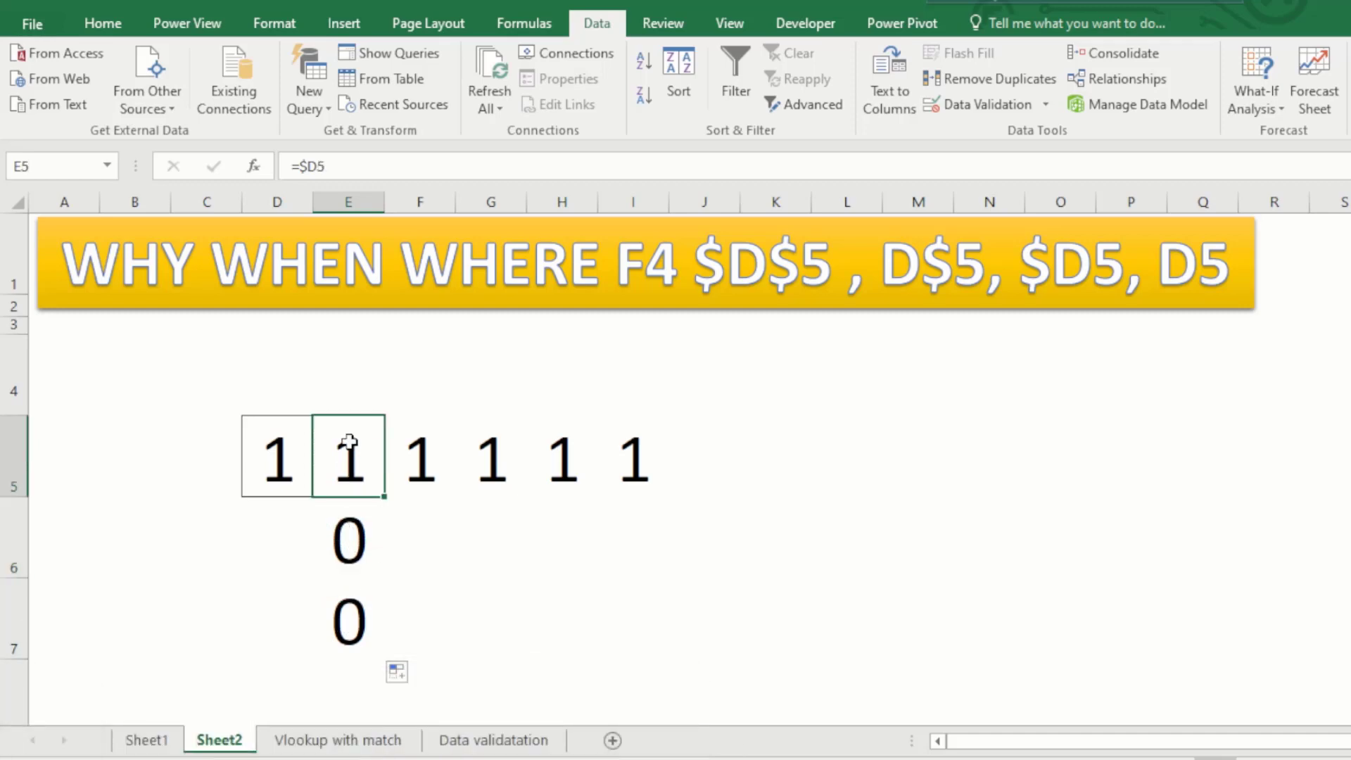